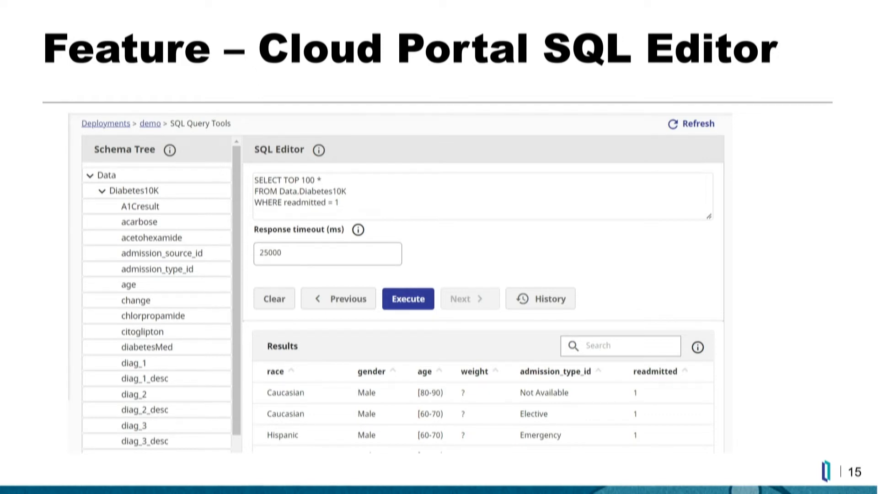
# - Switch from the slides to the Cloud Services Portal in the browser and start creating a new deployment
pyautogui.press('Right')
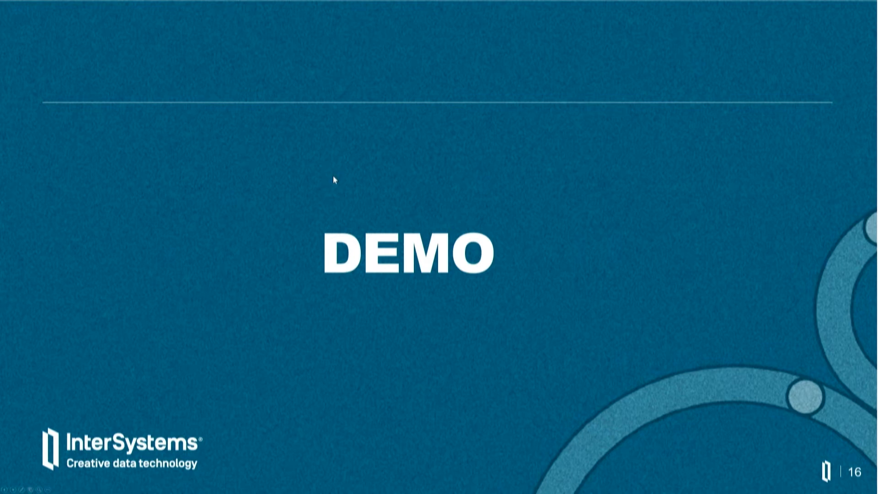
pyautogui.hotkey('alt', 'Tab')
pyautogui.hotkey('alt', 'Tab')
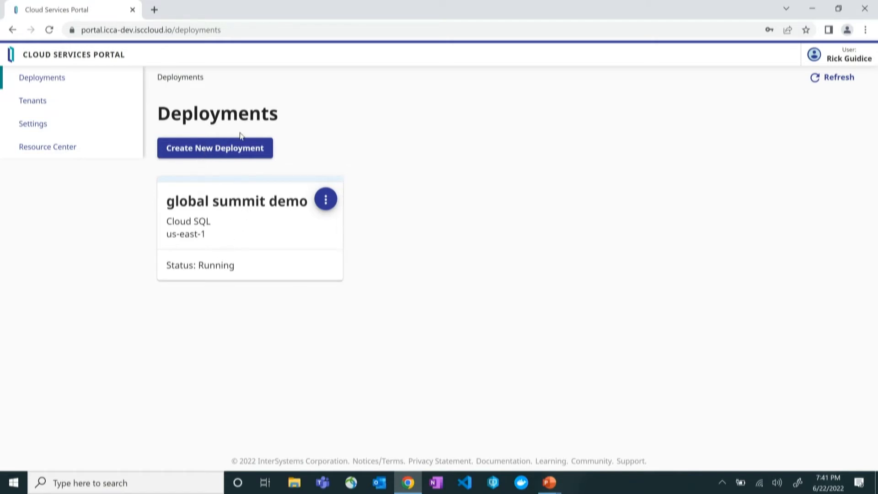
pyautogui.click(212, 151)
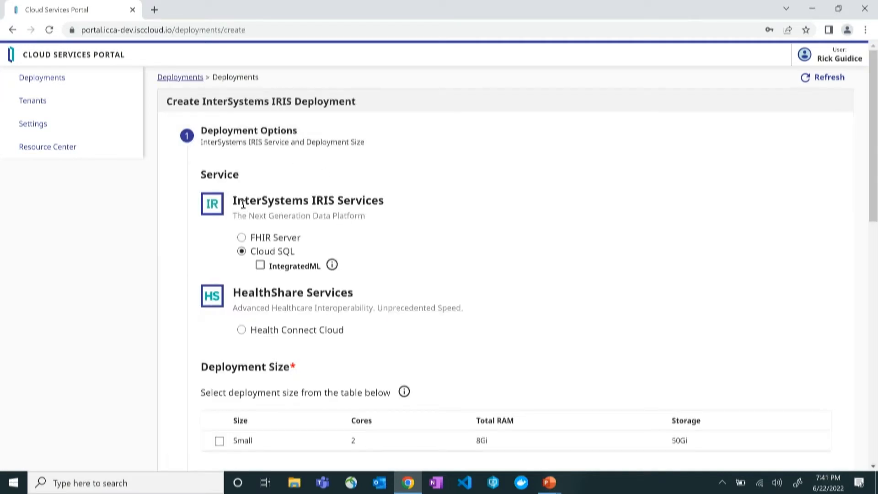
# - Choose the Small size for the Cloud SQL deployment and allow both external and unencrypted connections
pyautogui.scroll(-1, 286, 196)
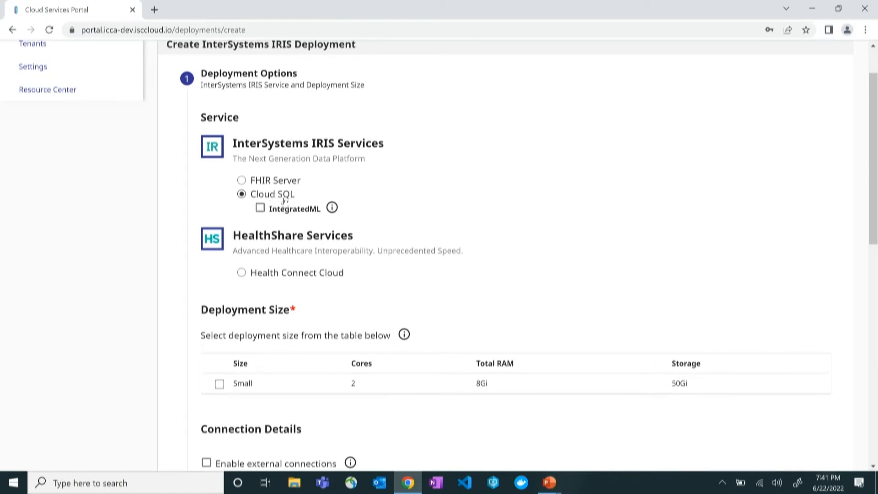
pyautogui.scroll(-3, 263, 359)
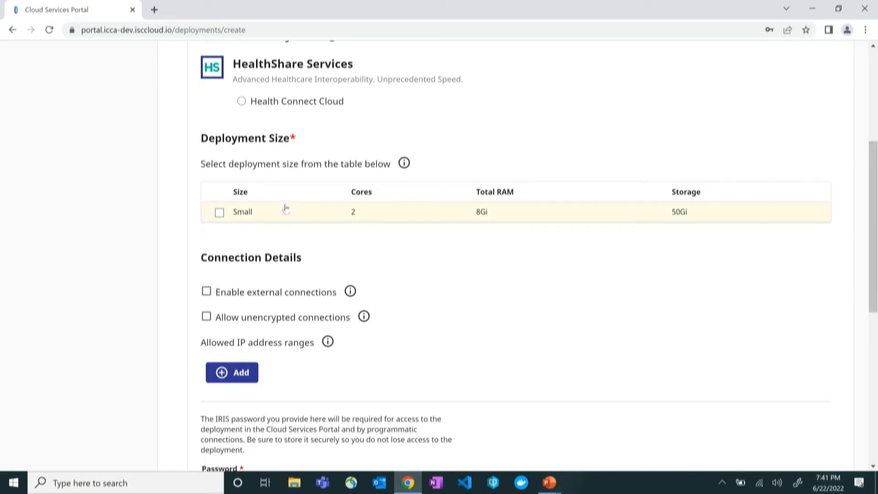
pyautogui.click(219, 213)
pyautogui.scroll(-2, 247, 274)
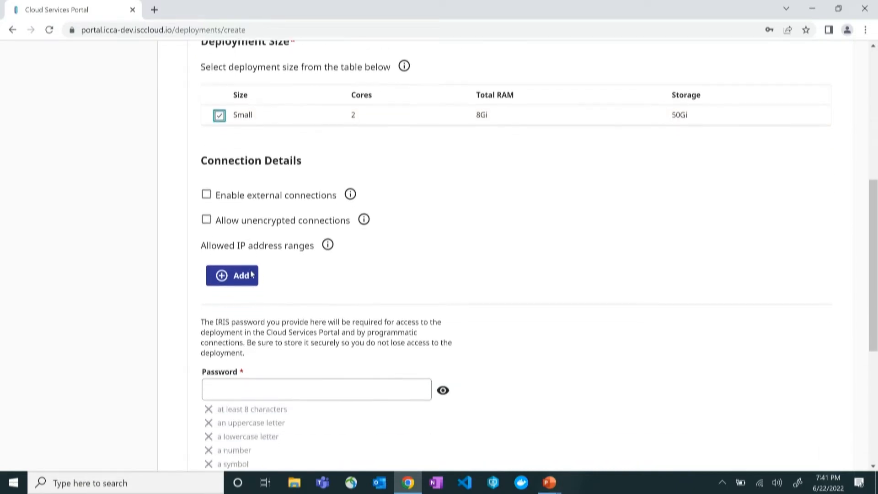
pyautogui.click(207, 179)
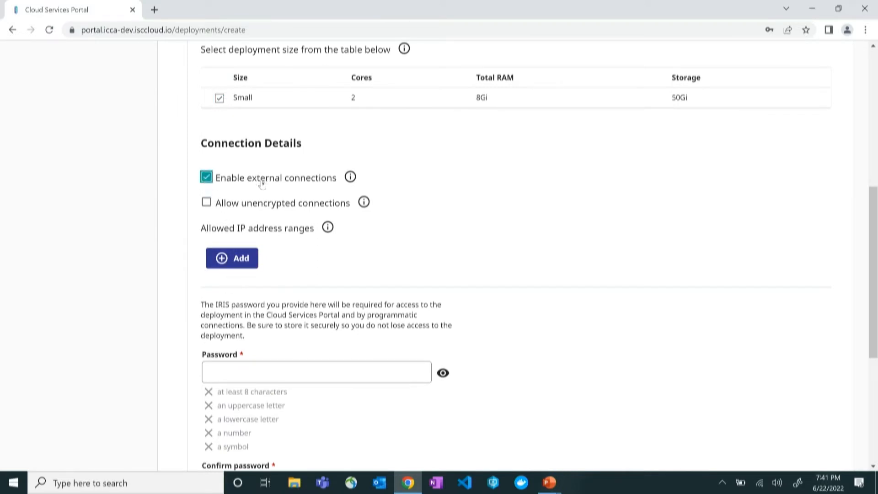
pyautogui.click(207, 204)
# - Enter and confirm the deployment's IRIS password, and continue to the cloud options
pyautogui.scroll(-4, 271, 258)
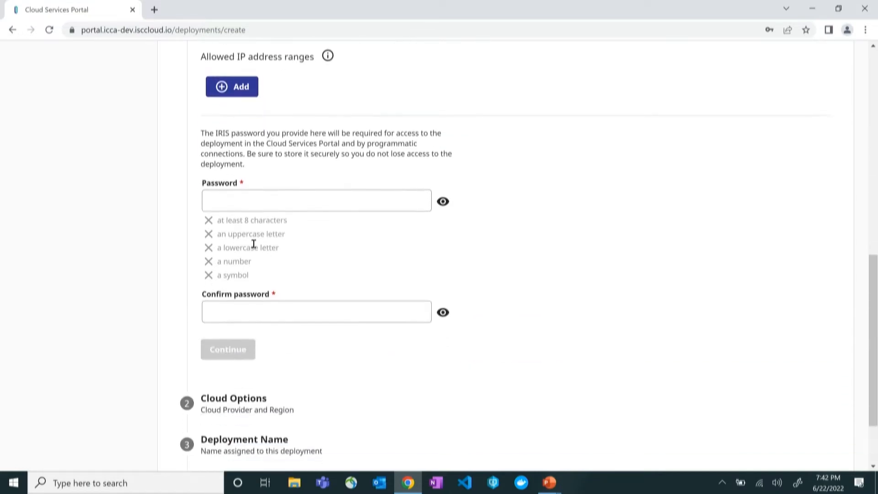
pyautogui.click(236, 199)
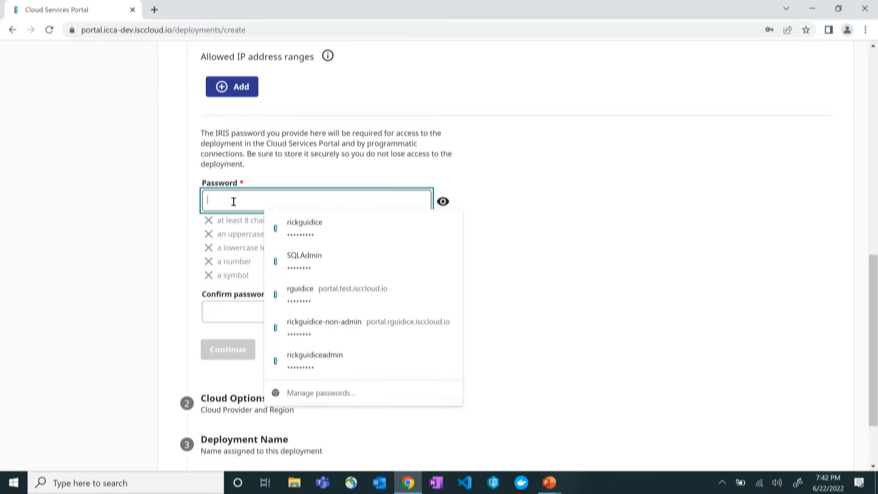
pyautogui.write('•••••••')
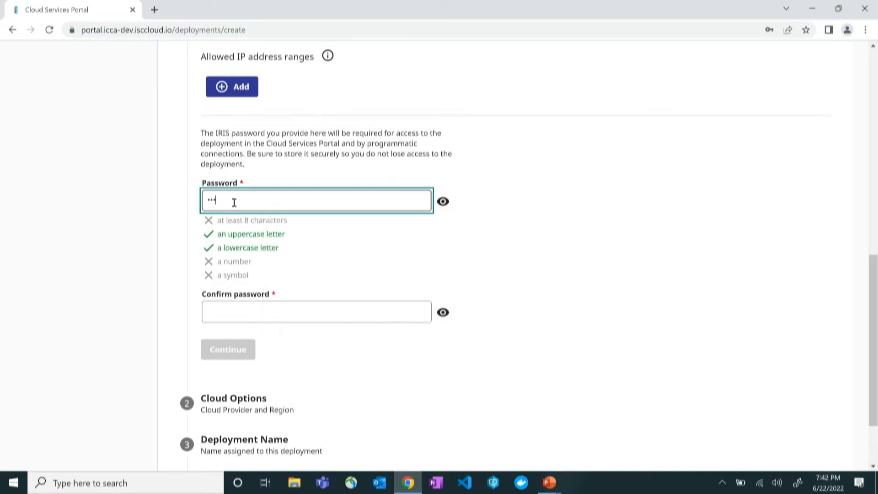
pyautogui.write('•')
pyautogui.press('Tab')
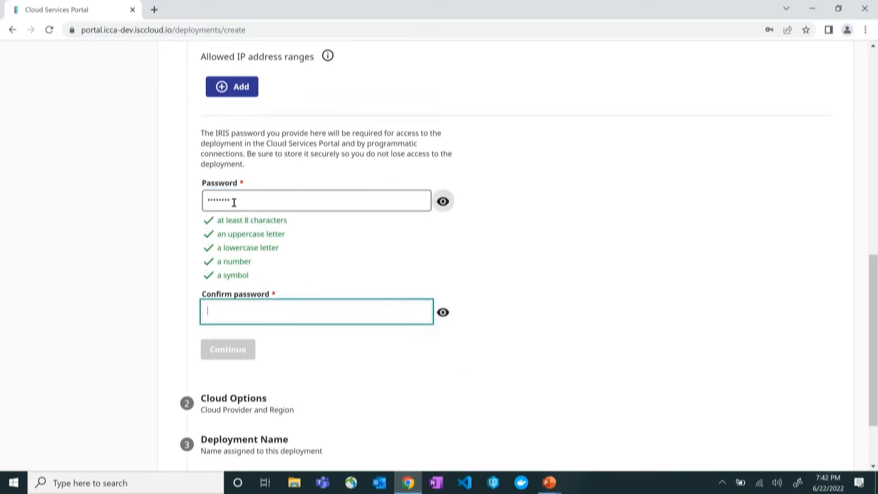
pyautogui.write('••••••')
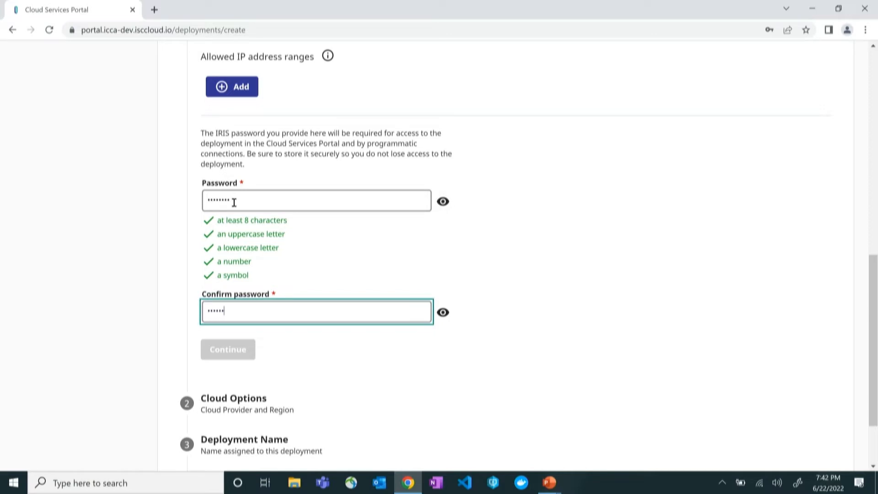
pyautogui.write('••')
pyautogui.click(247, 352)
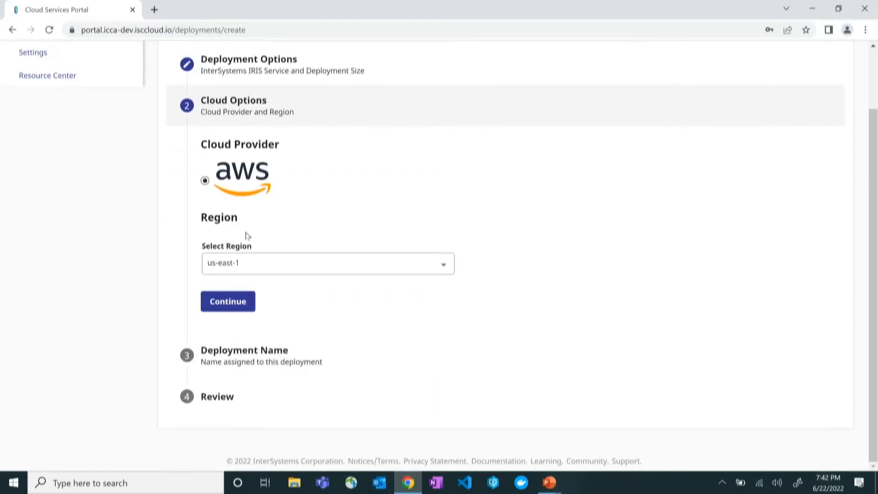
# - Select us-east-1 as the AWS region and continue to the deployment name
pyautogui.click(248, 264)
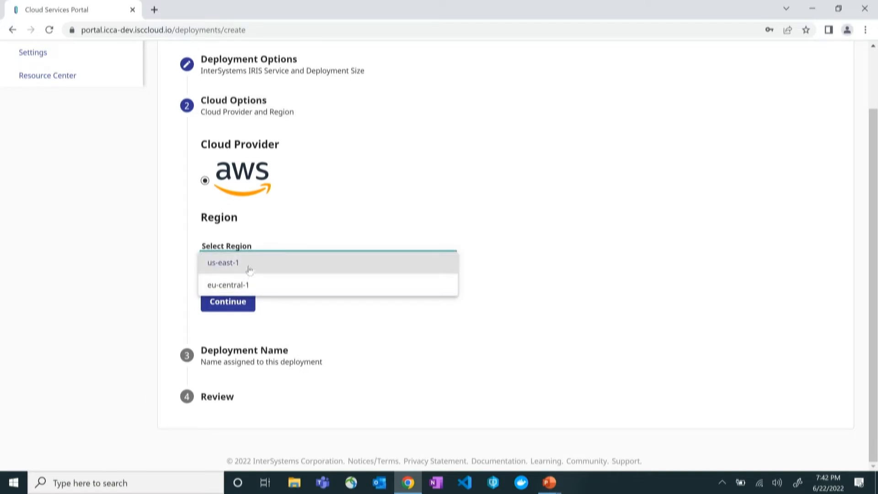
pyautogui.click(250, 263)
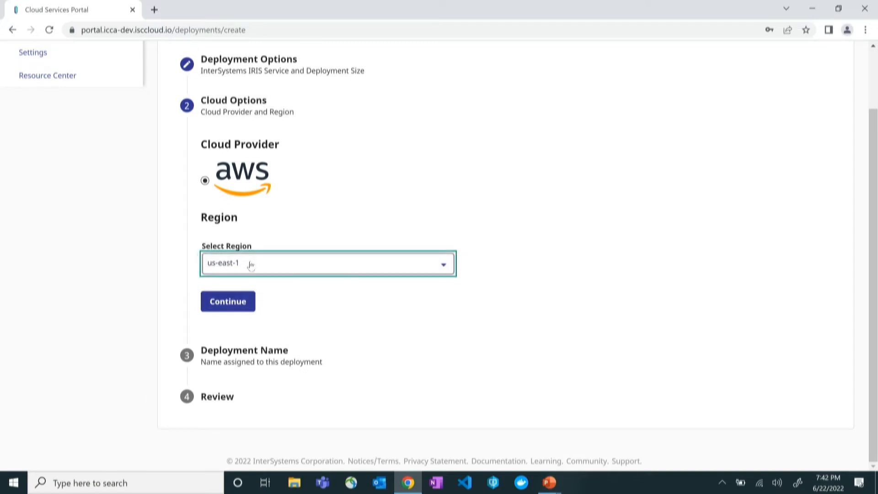
pyautogui.click(228, 309)
# - Replace the suggested deployment name with "gs demo" and continue to the review
pyautogui.moveTo(297, 273); pyautogui.dragTo(190, 271)
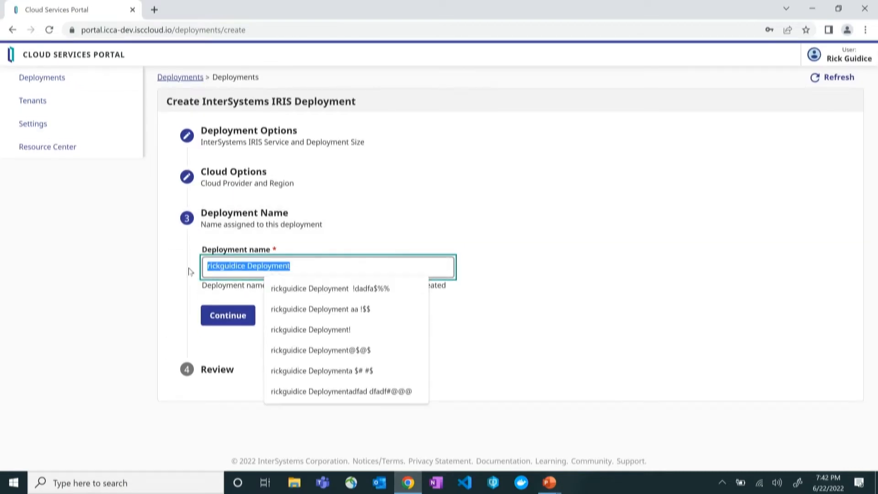
pyautogui.write('gs demo')
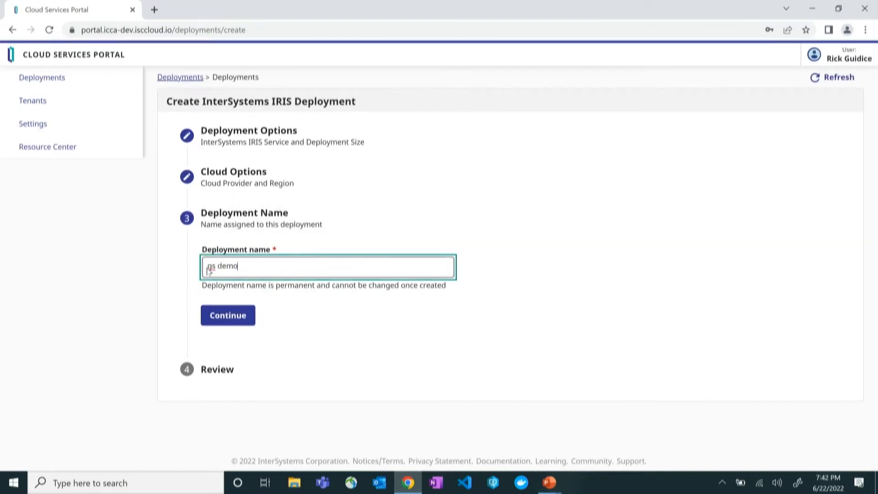
pyautogui.click(231, 319)
# - Review the deployment settings, create the deployment, and decline the browser's offer to update the saved password
pyautogui.scroll(-5, 267, 332)
pyautogui.scroll(1, 270, 328)
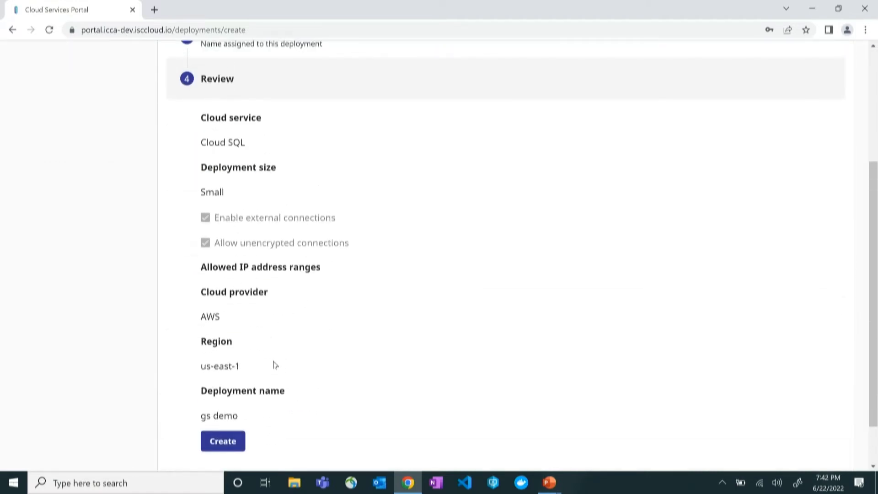
pyautogui.scroll(-1, 276, 364)
pyautogui.click(221, 386)
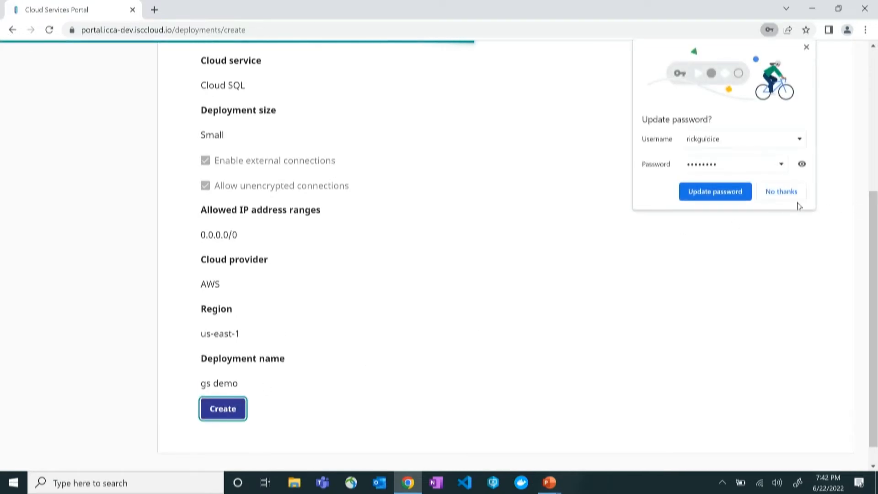
pyautogui.click(783, 193)
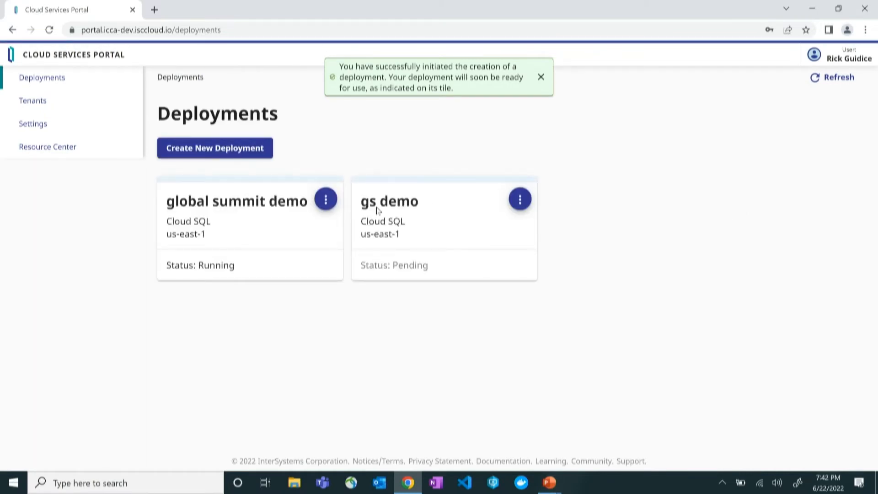
# - Open the global summit demo deployment's overview and preview its resize options without applying them
pyautogui.click(233, 229)
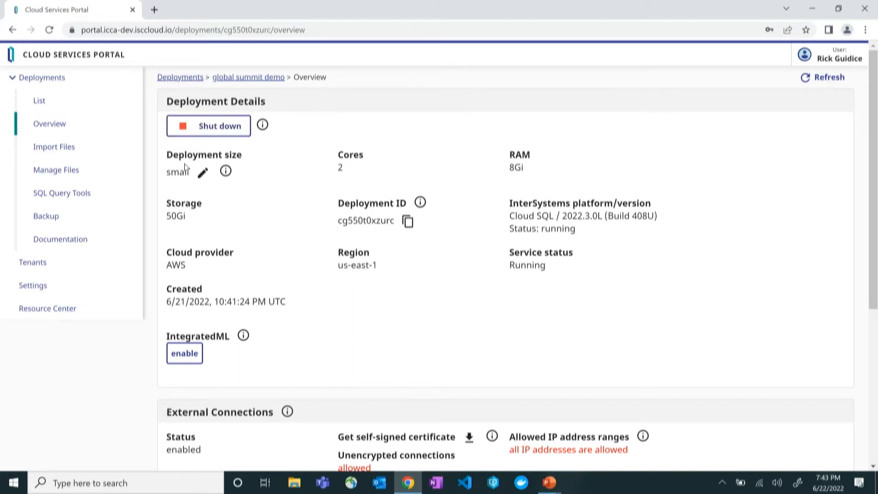
pyautogui.click(202, 174)
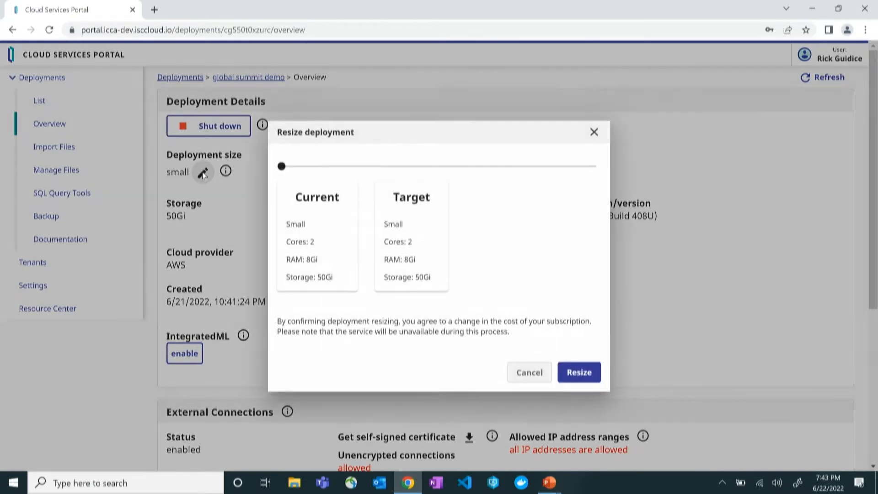
pyautogui.moveTo(283, 164); pyautogui.dragTo(317, 166)
pyautogui.click(522, 371)
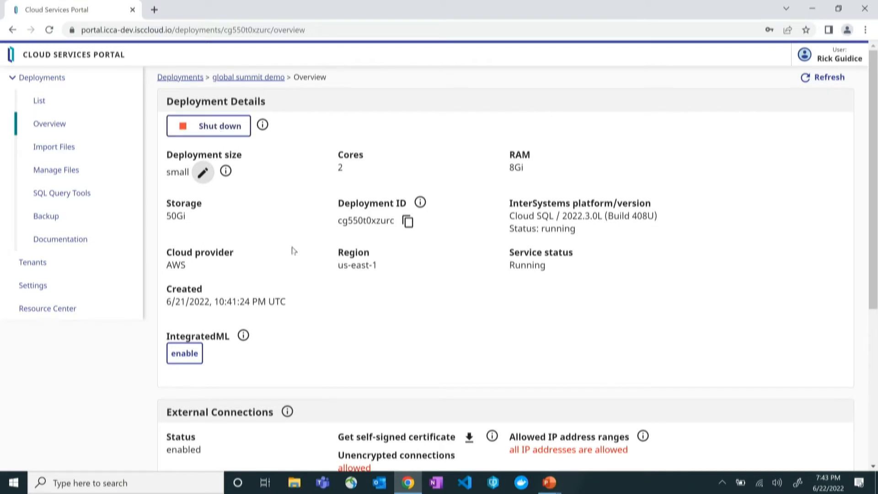
# - Examine the deployment's external connection details and hostname, and look at the InterSystems IRIS drivers page
pyautogui.scroll(-1, 303, 250)
pyautogui.scroll(-4, 303, 249)
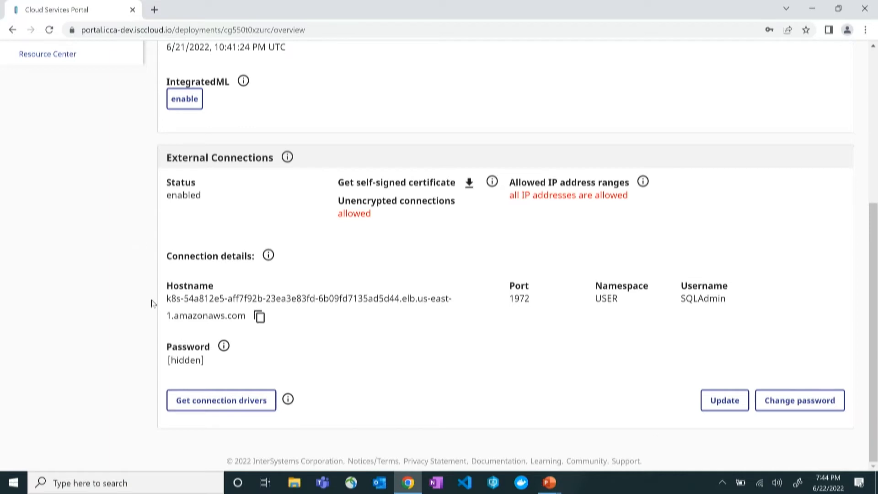
pyautogui.moveTo(168, 299); pyautogui.dragTo(240, 309)
pyautogui.click(250, 295)
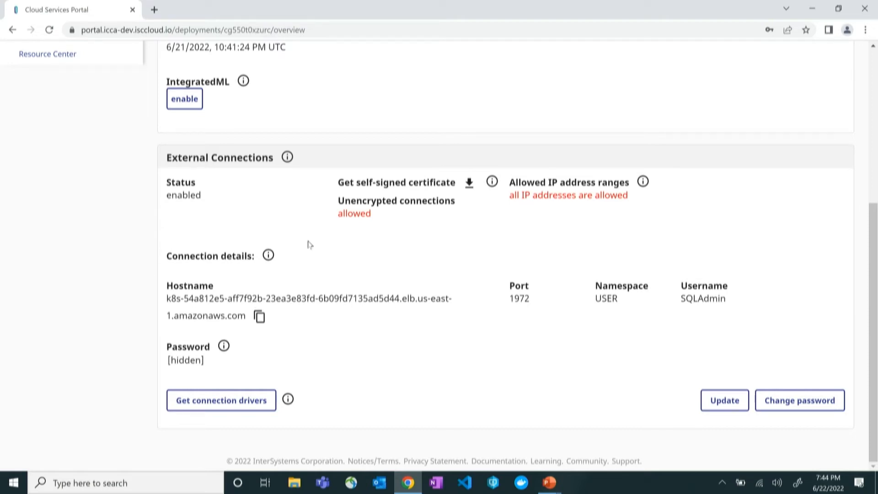
pyautogui.click(224, 403)
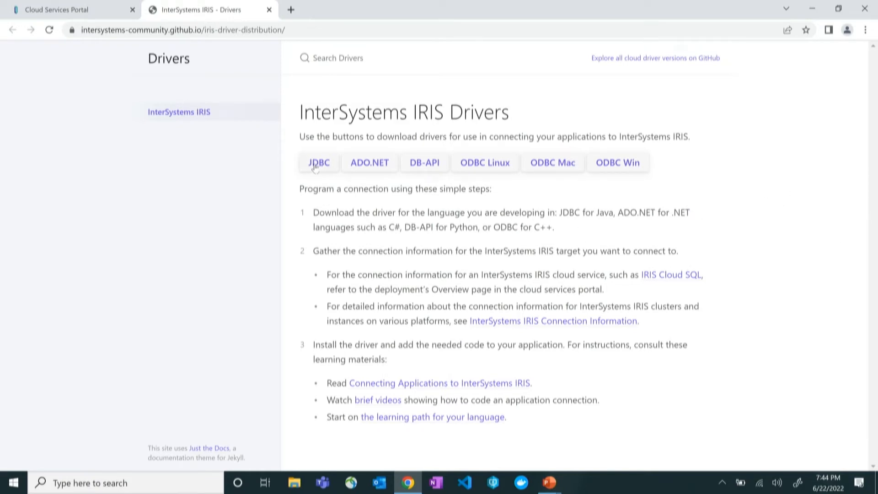
pyautogui.click(86, 13)
# - Open file import for the global summit demo deployment and log in with the SQLAdmin password
pyautogui.scroll(5, 443, 251)
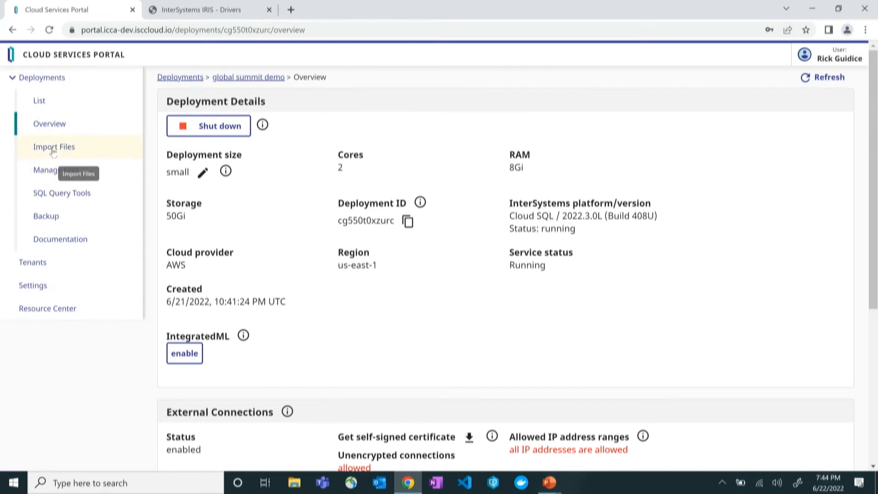
pyautogui.click(50, 151)
pyautogui.click(403, 355)
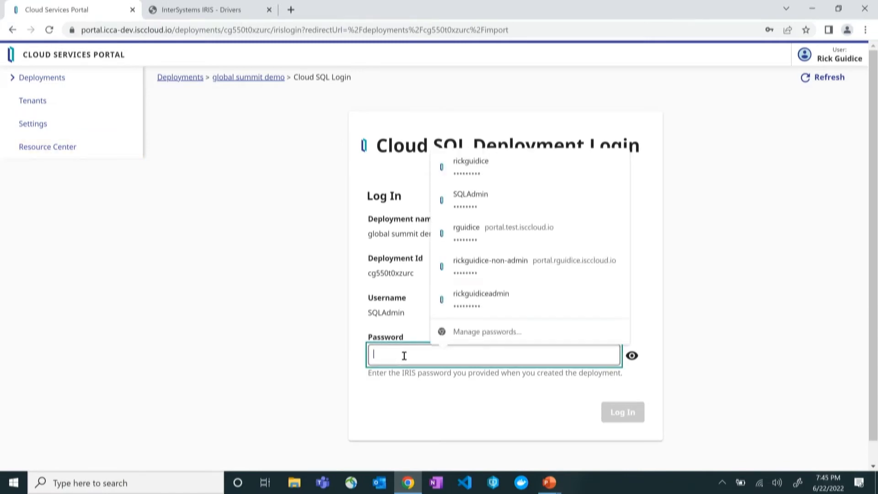
pyautogui.write('••')
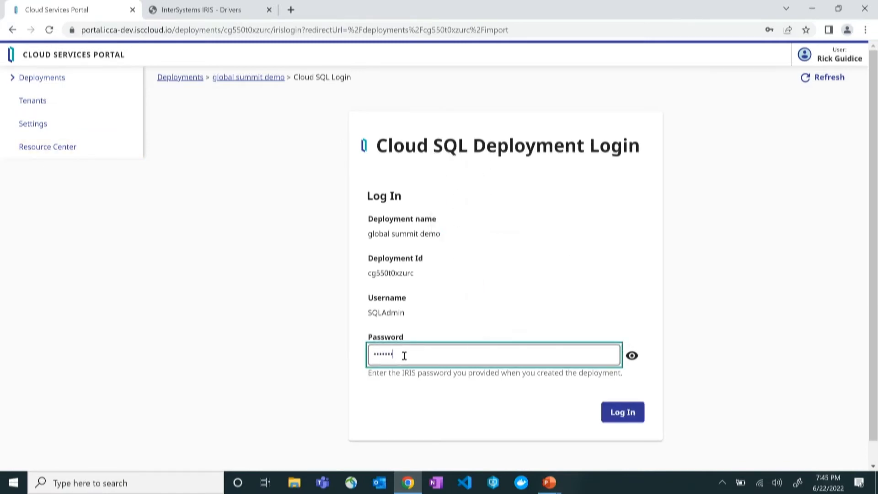
pyautogui.click(623, 414)
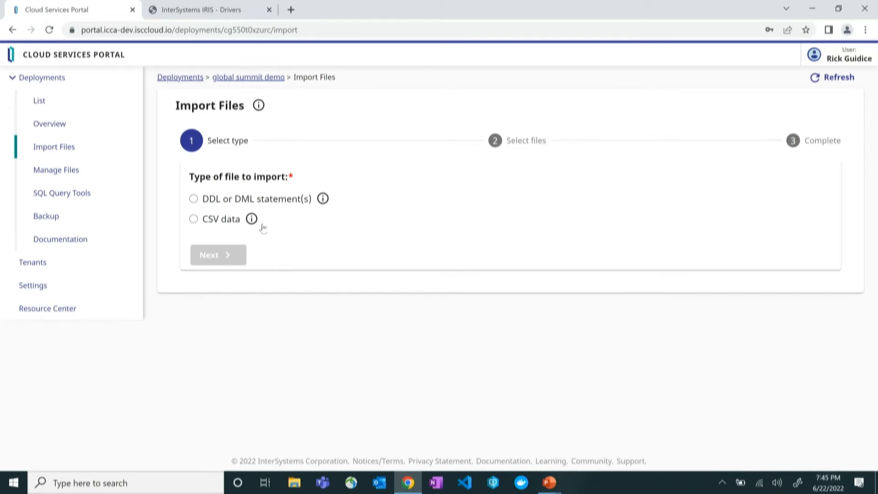
# - Read the DDL and DML import help and the linked ImportDDL documentation, and return to the import form
pyautogui.click(323, 199)
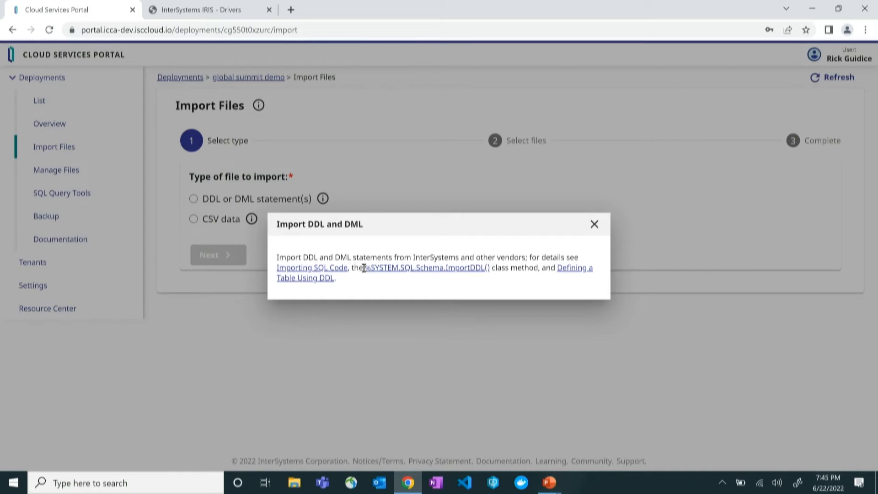
pyautogui.moveTo(365, 268); pyautogui.dragTo(505, 268)
pyautogui.click(418, 270)
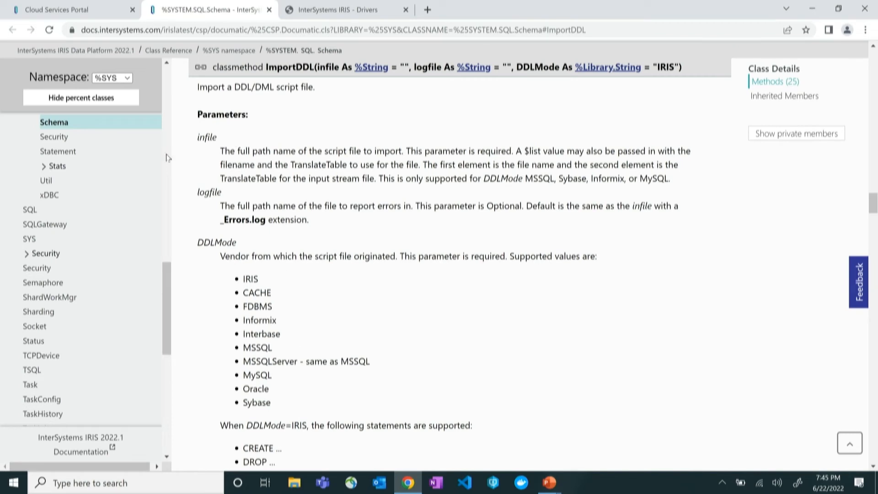
pyautogui.click(77, 9)
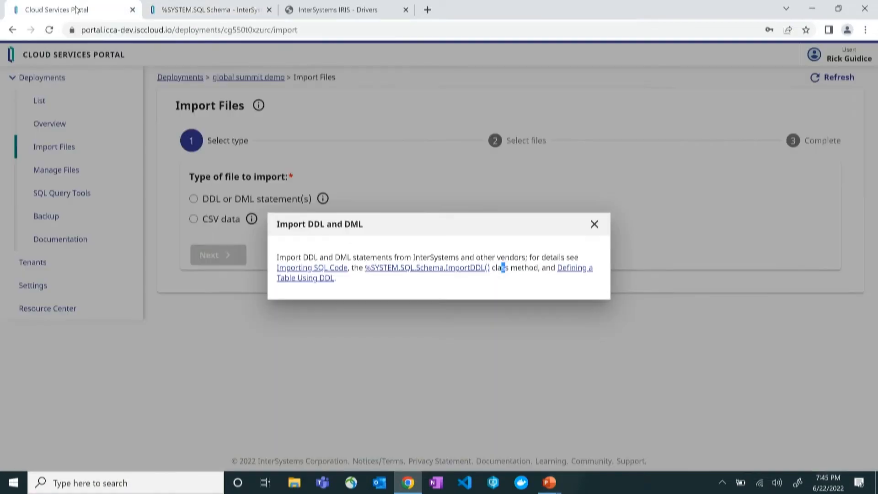
pyautogui.click(427, 180)
# - Set the import type to DDL or DML statements with IRIS as the source platform, and proceed to file selection
pyautogui.click(204, 198)
pyautogui.click(219, 256)
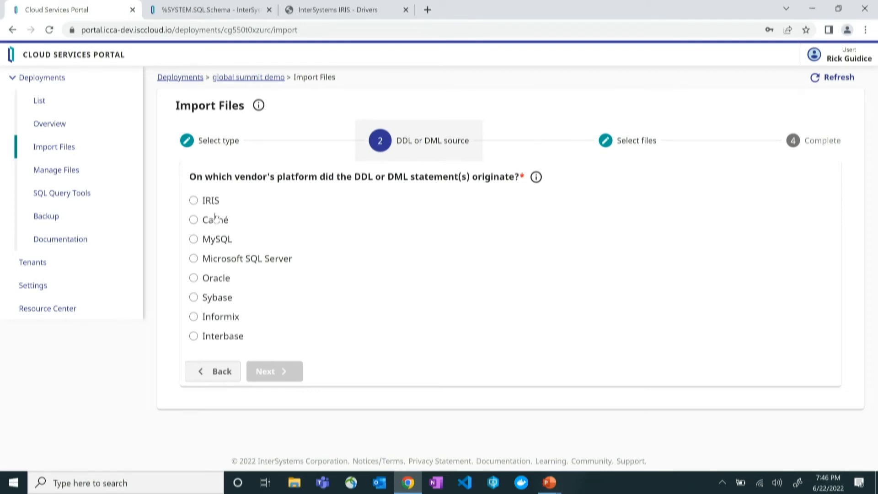
pyautogui.click(210, 201)
pyautogui.click(284, 373)
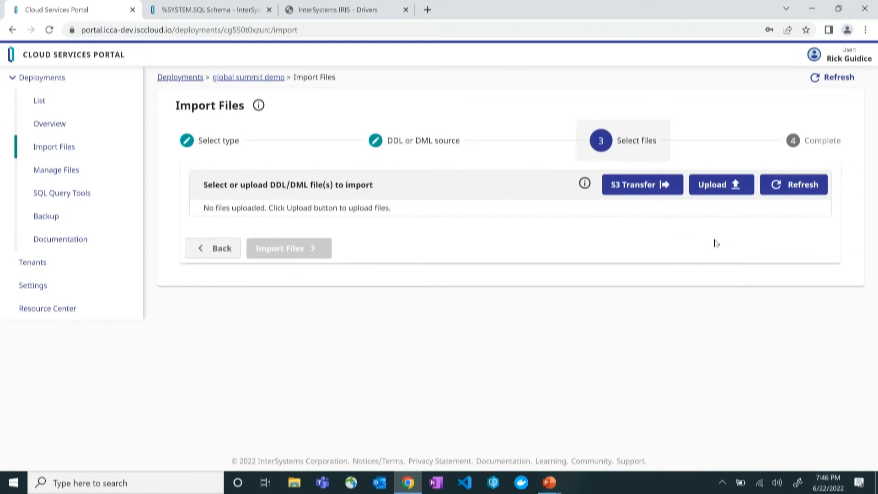
# - Upload customer 1000.csv, DATA_test.person.sql, SCHEMA_test.person.sql and SCHEMA_TPCH.CUSTOMER.sql from the demo SQL folder
pyautogui.click(725, 196)
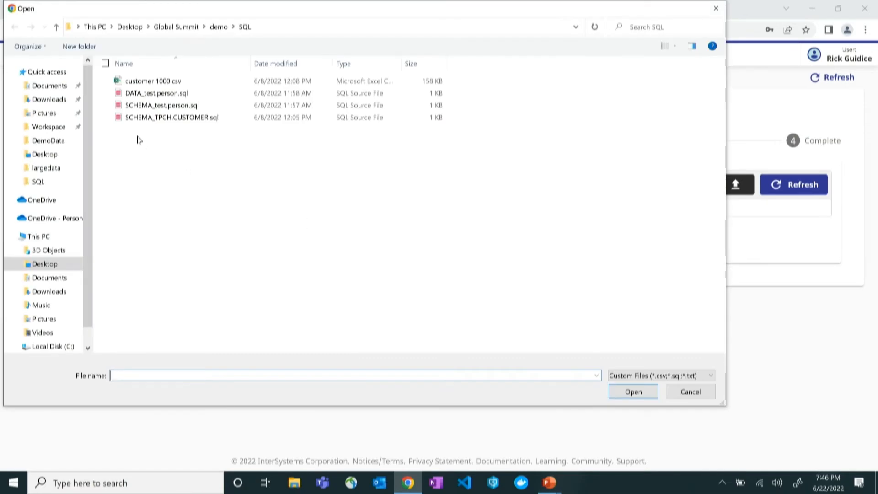
pyautogui.click(109, 105)
pyautogui.click(109, 118)
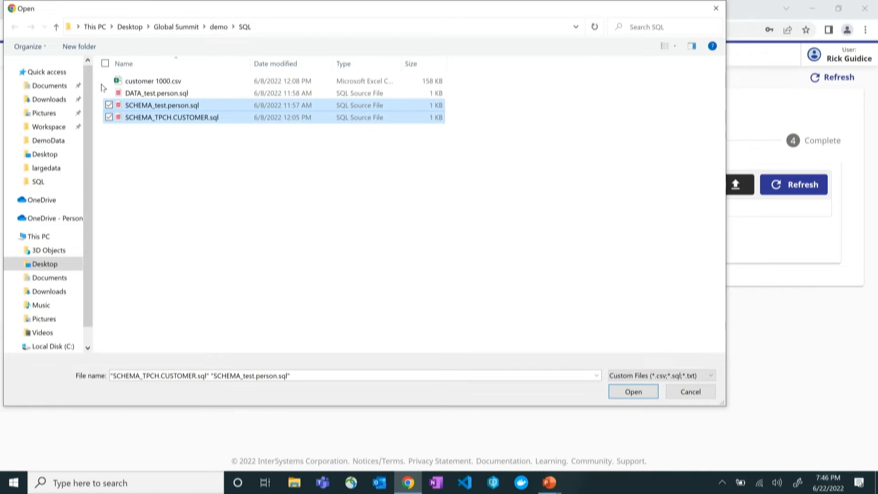
pyautogui.click(105, 64)
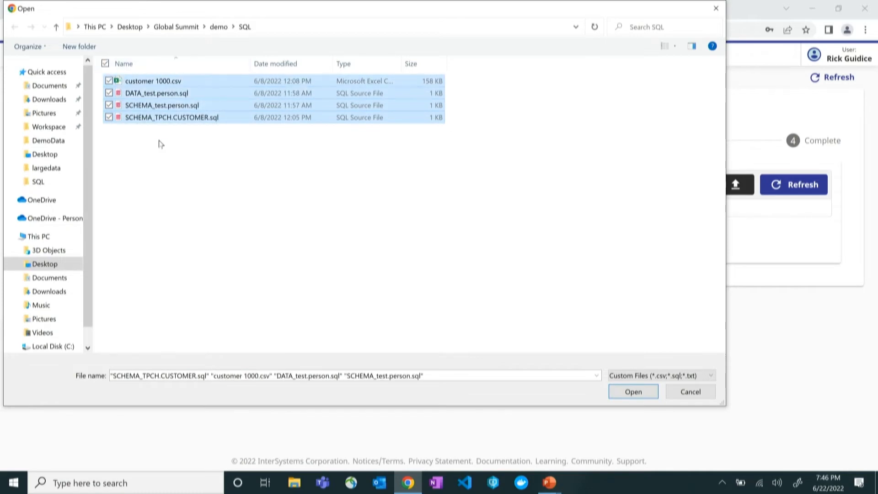
pyautogui.click(634, 392)
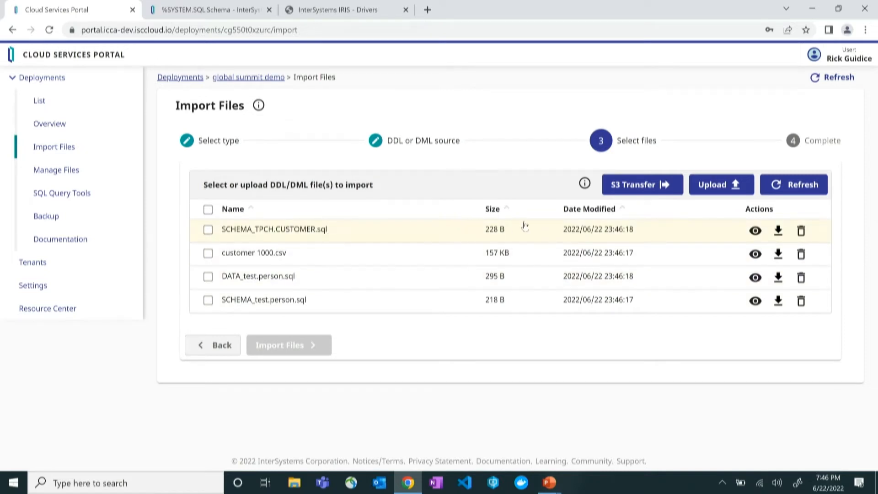
# - Preview the contents of the uploaded SCHEMA_TPCH.CUSTOMER.sql and SCHEMA_test.person.sql files
pyautogui.click(756, 231)
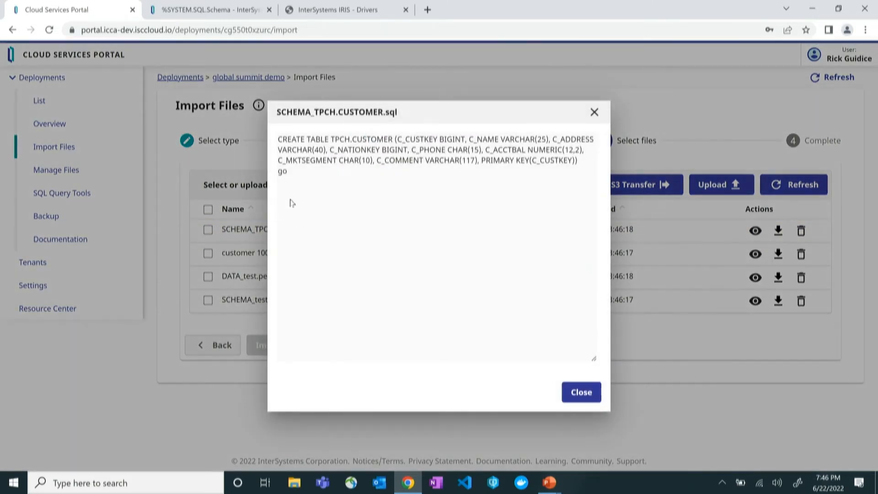
pyautogui.moveTo(279, 142); pyautogui.dragTo(395, 143)
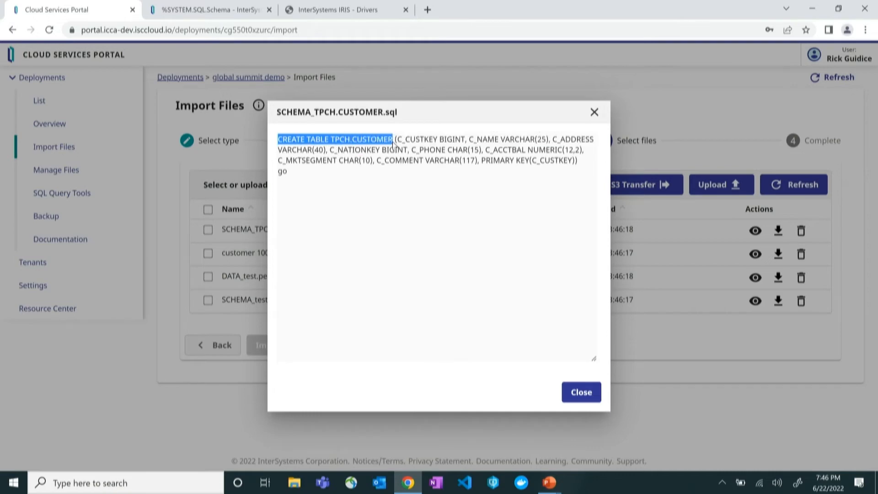
pyautogui.click(370, 176)
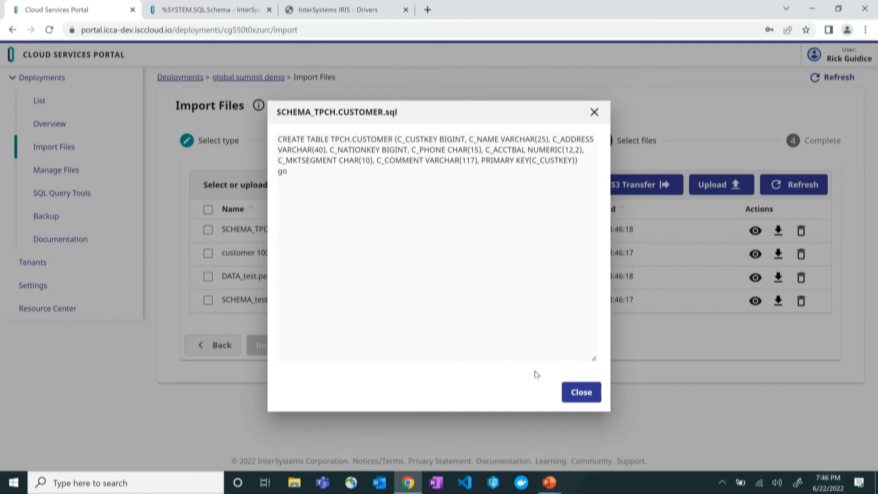
pyautogui.click(582, 392)
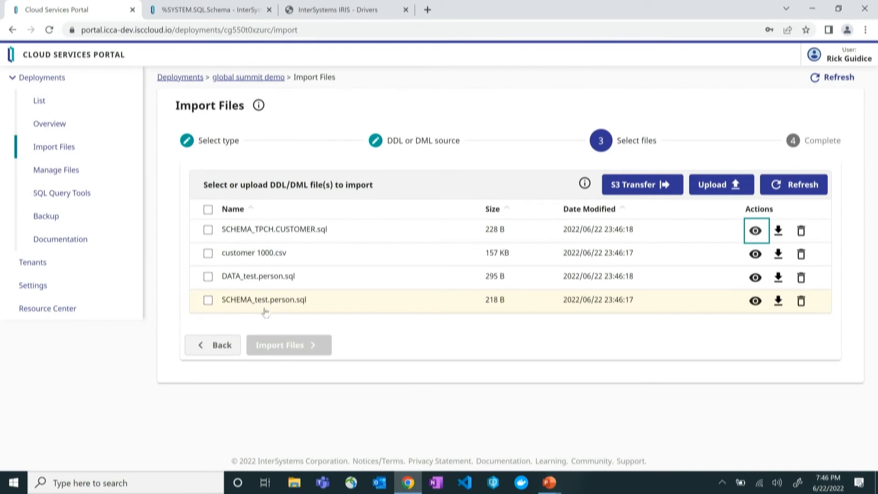
pyautogui.click(756, 301)
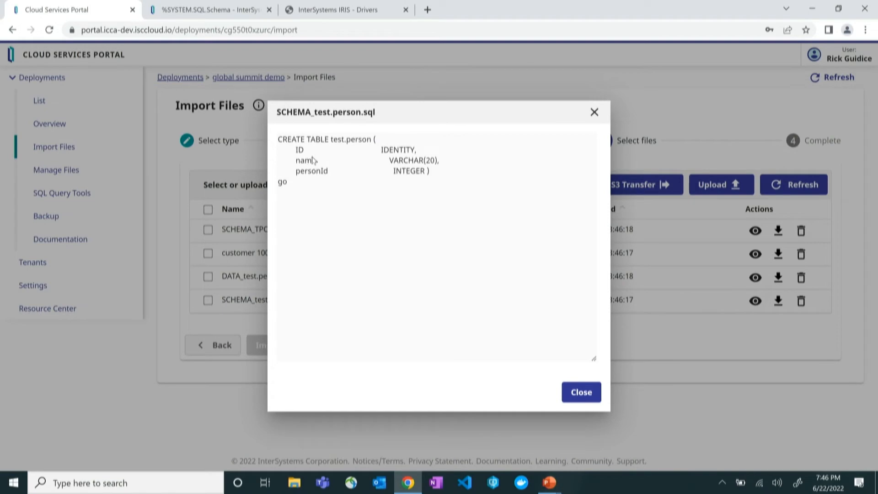
pyautogui.click(581, 393)
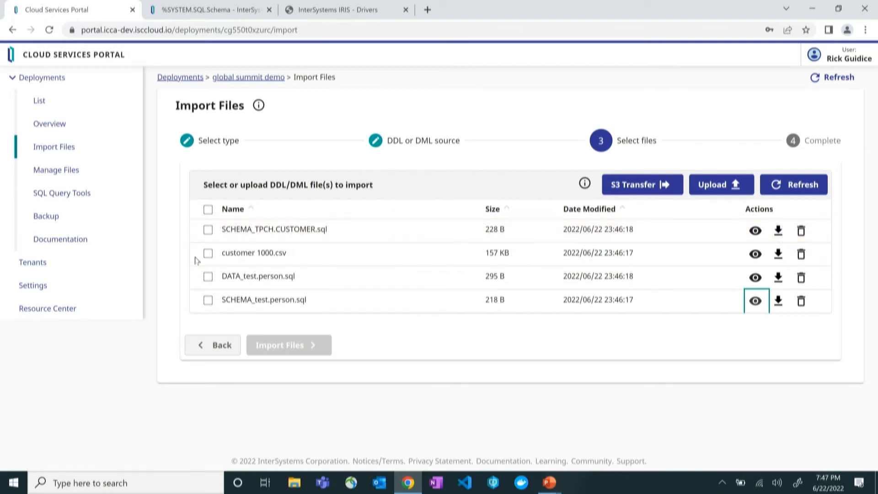
# - Import and run SCHEMA_TPCH.CUSTOMER.sql and SCHEMA_test.person.sql, review the import status of both files, and finish the import
pyautogui.click(208, 230)
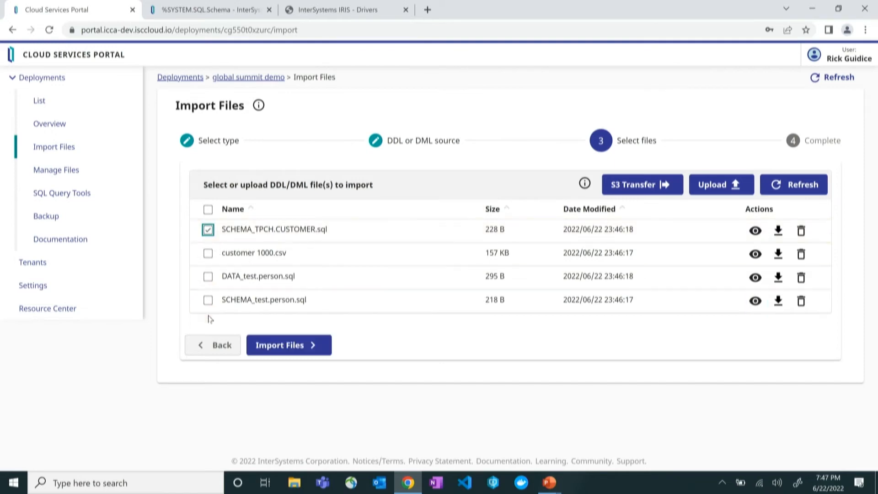
pyautogui.click(208, 300)
pyautogui.click(286, 346)
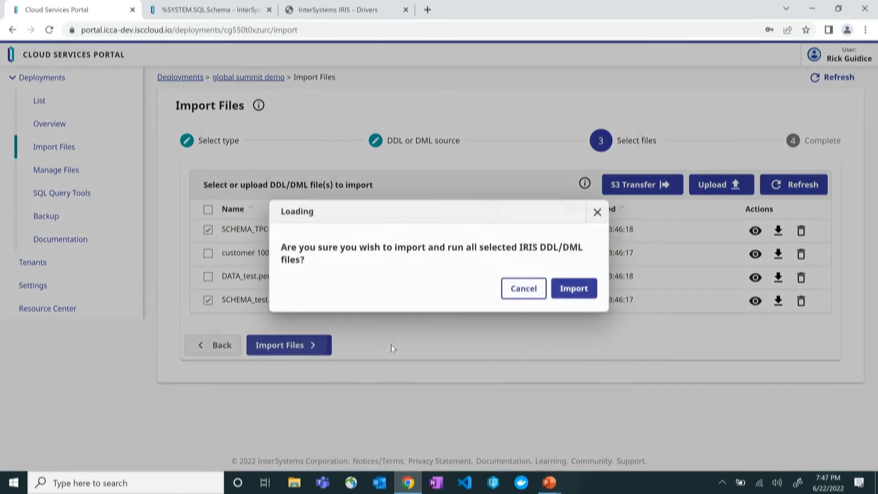
pyautogui.click(568, 300)
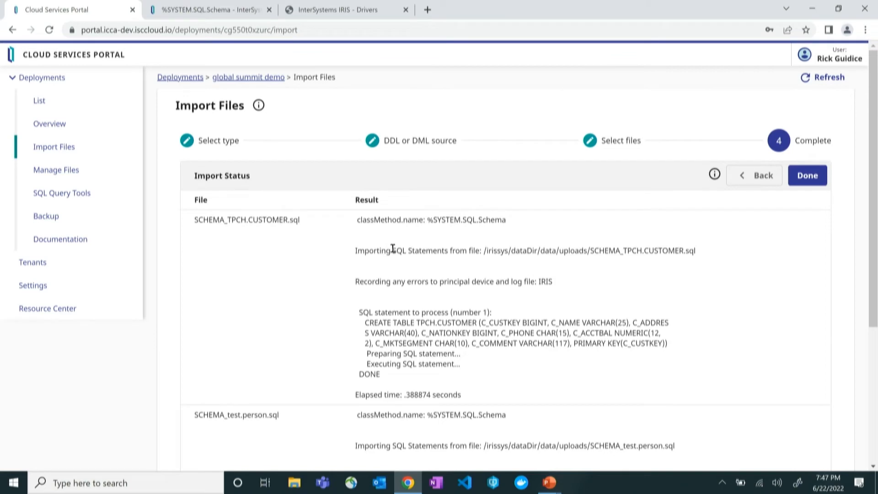
pyautogui.scroll(-1, 408, 248)
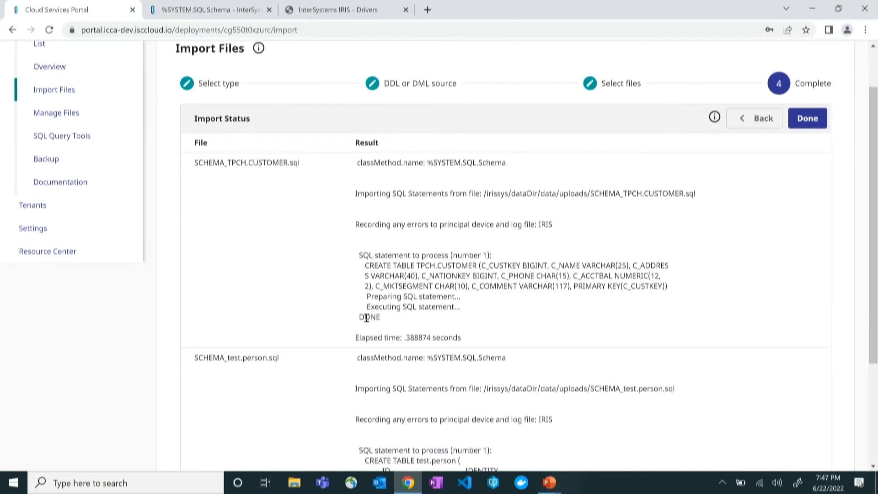
pyautogui.scroll(-3, 380, 303)
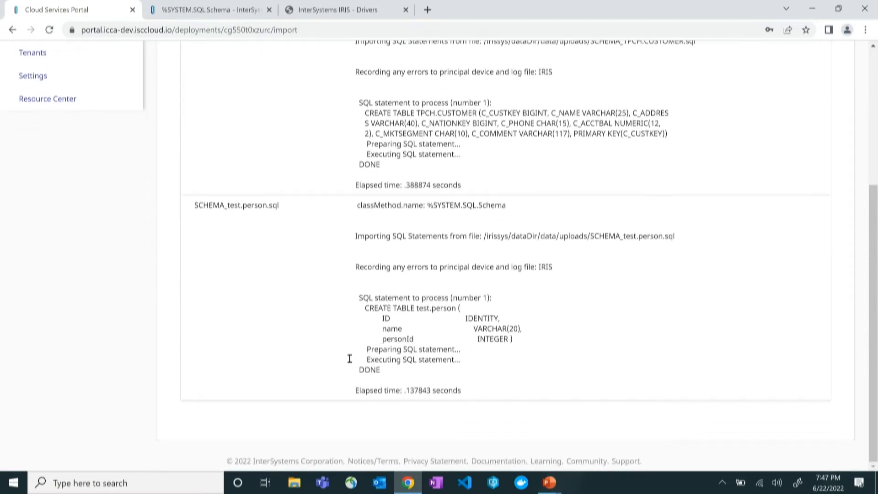
pyautogui.scroll(4, 334, 348)
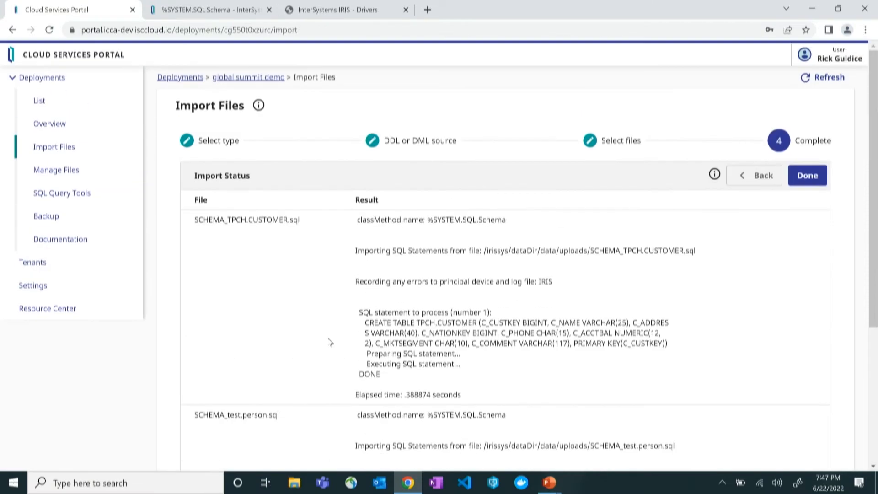
pyautogui.click(810, 180)
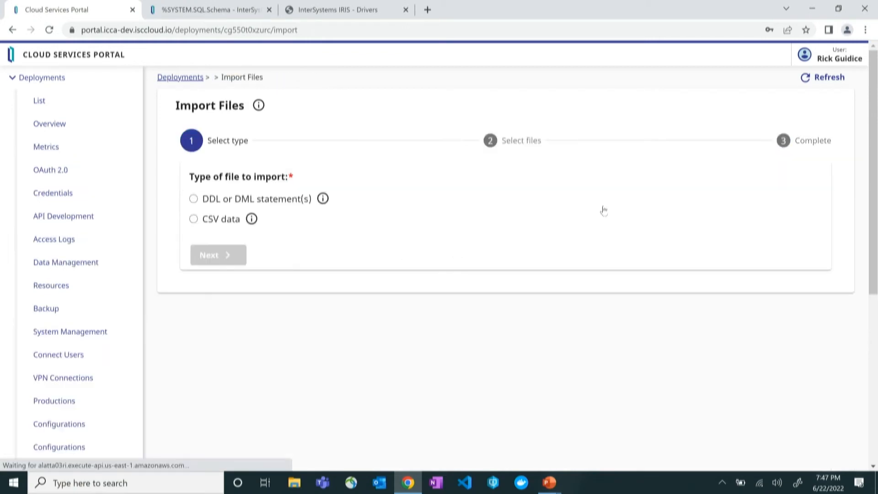
# - Set up another DDL or DML statements import with IRIS as the source platform and proceed to file selection
pyautogui.click(233, 201)
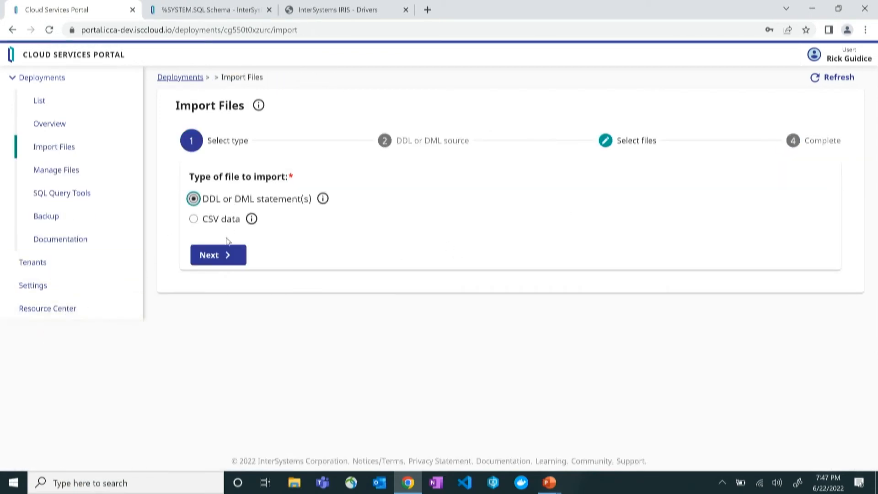
pyautogui.click(215, 256)
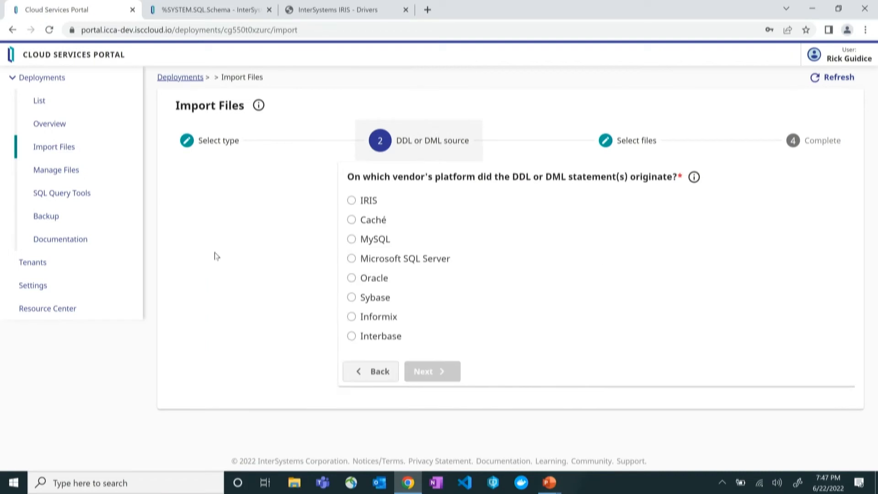
pyautogui.click(194, 199)
pyautogui.click(280, 373)
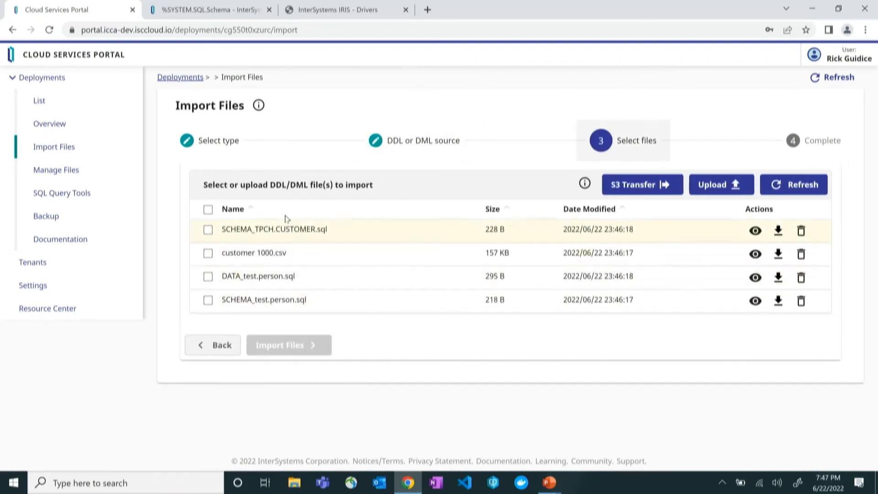
# - Select and preview DATA_test.person.sql, import and run it, and finish after reviewing its import status
pyautogui.click(261, 279)
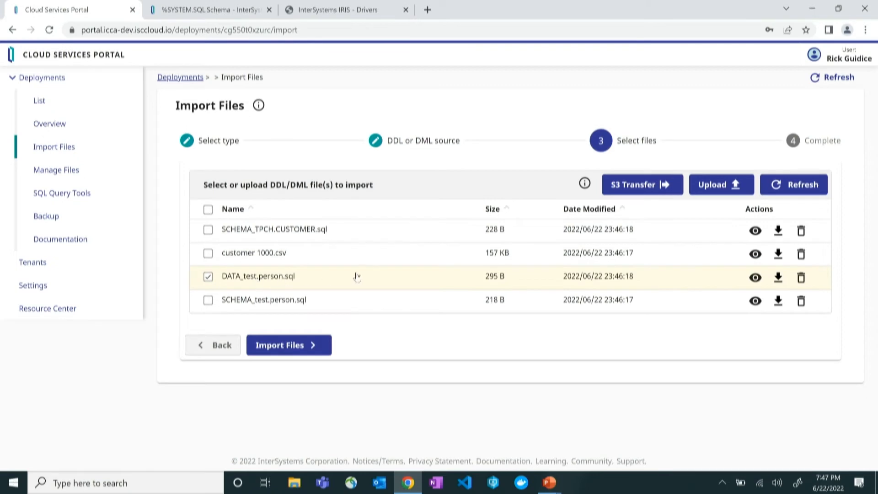
pyautogui.click(757, 278)
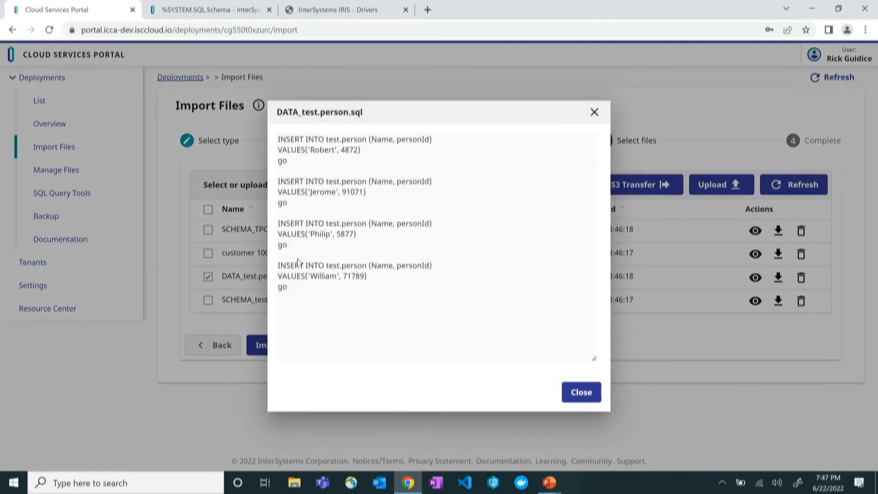
pyautogui.click(586, 393)
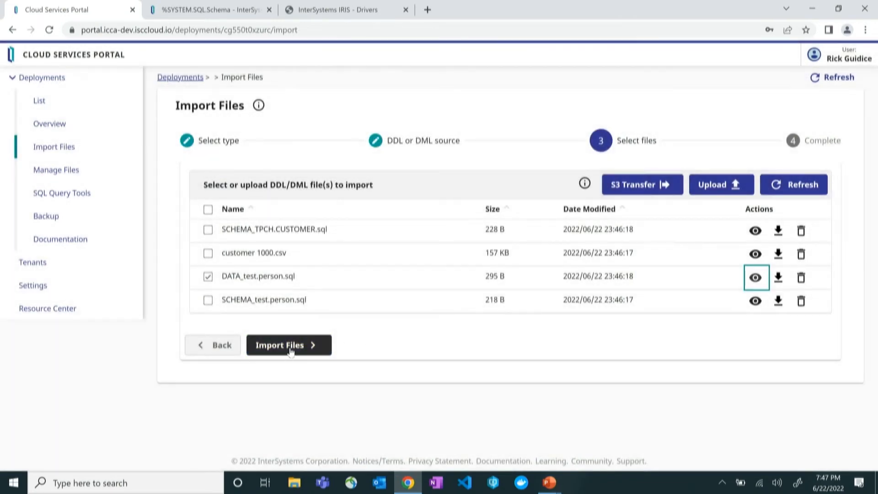
pyautogui.click(292, 347)
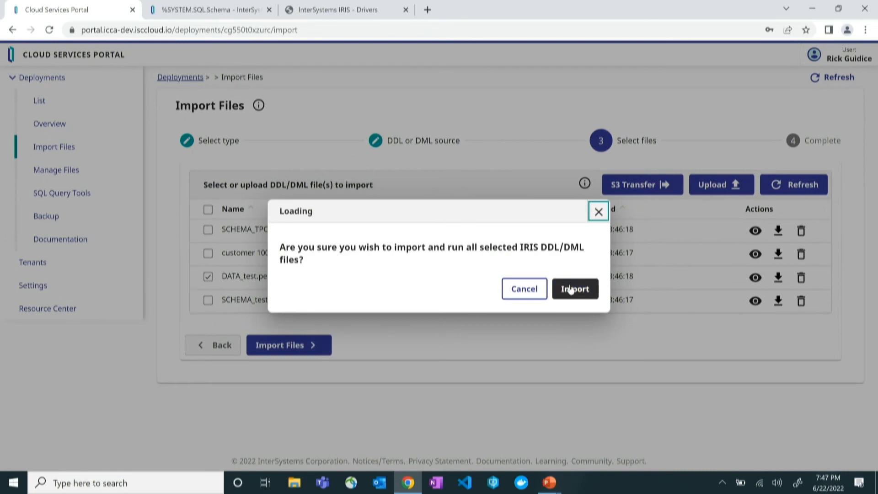
pyautogui.click(573, 288)
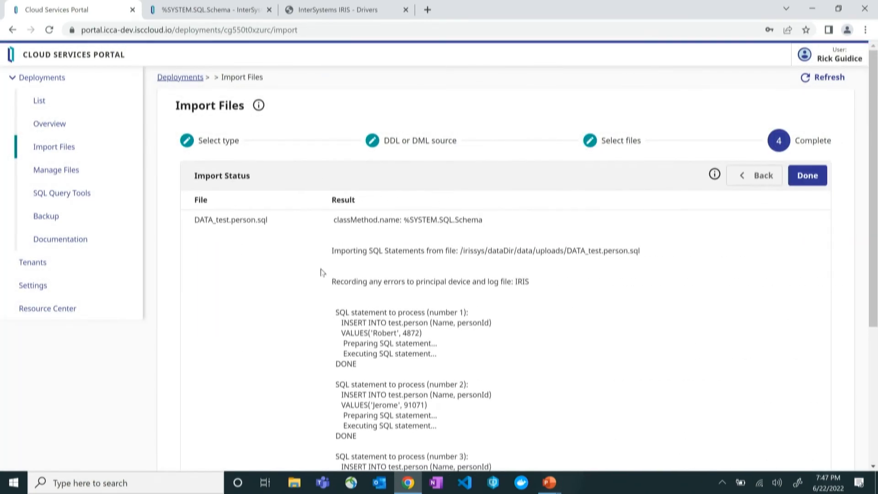
pyautogui.scroll(-5, 321, 272)
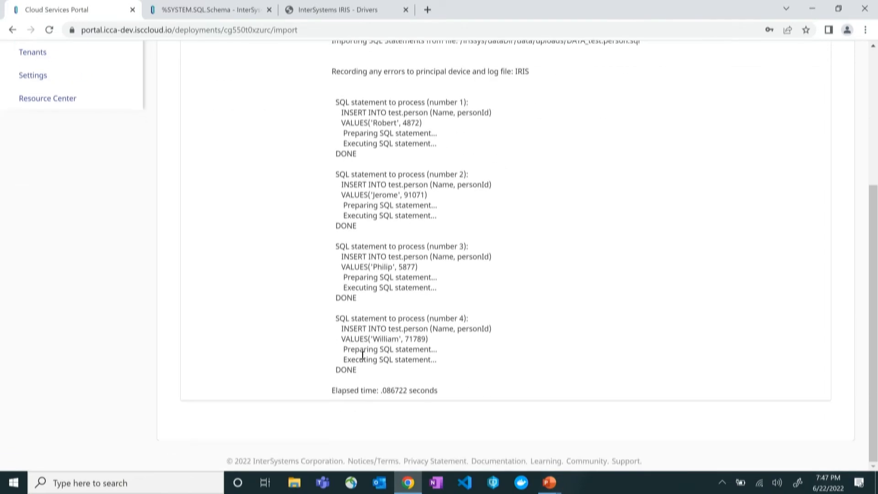
pyautogui.scroll(3, 425, 338)
pyautogui.click(807, 137)
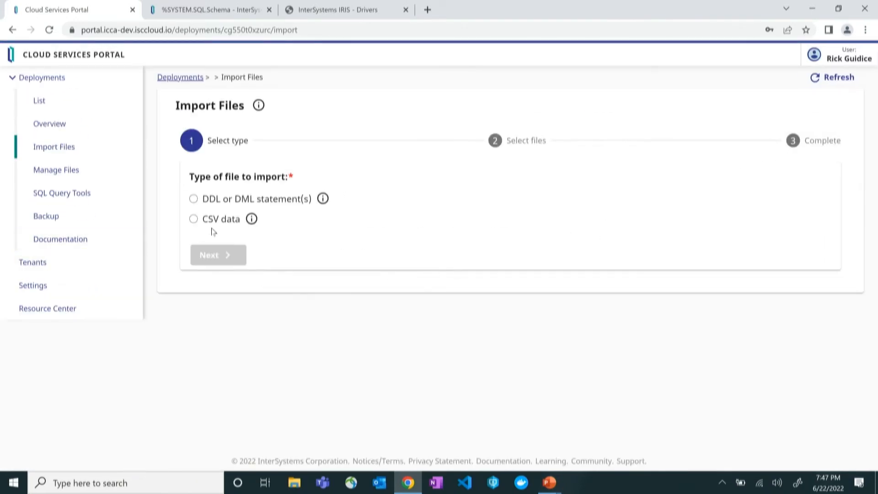
# - Set the import type to CSV data, read its help note, and proceed to file selection
pyautogui.click(212, 219)
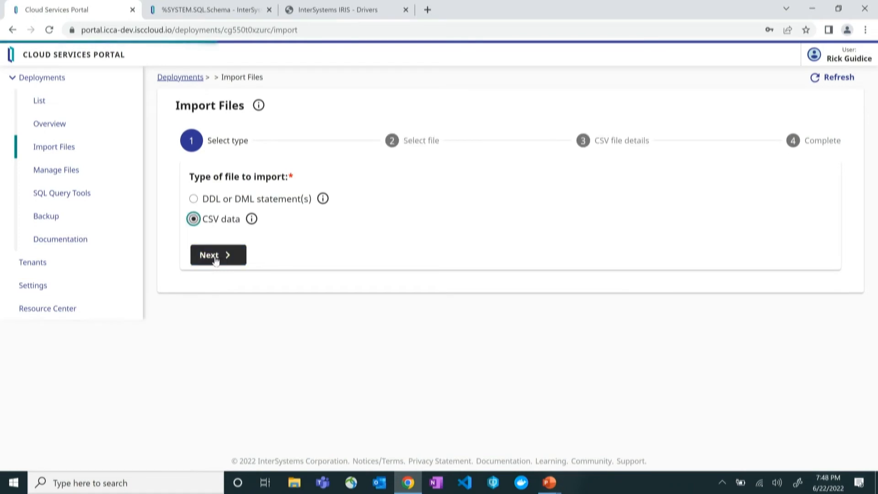
pyautogui.click(251, 219)
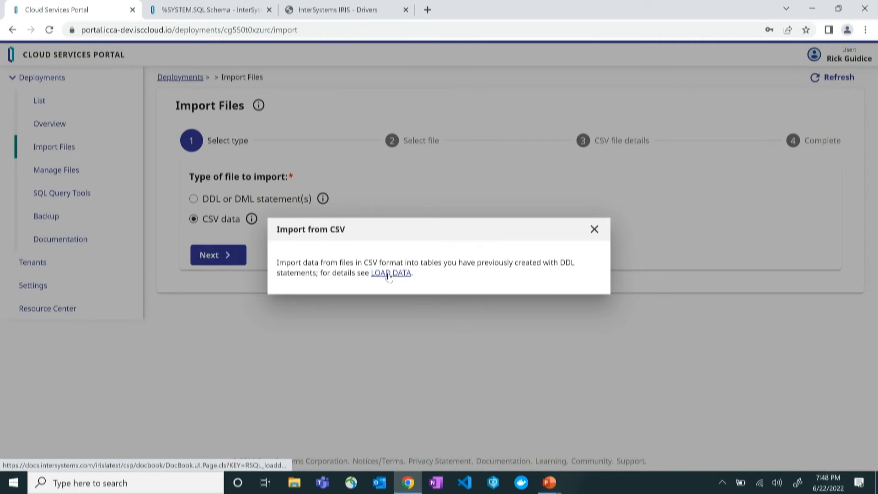
pyautogui.click(392, 196)
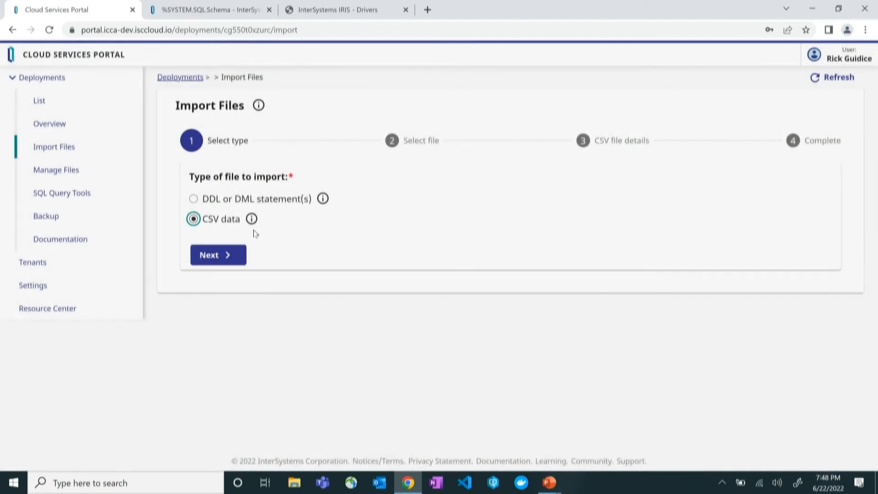
pyautogui.click(227, 255)
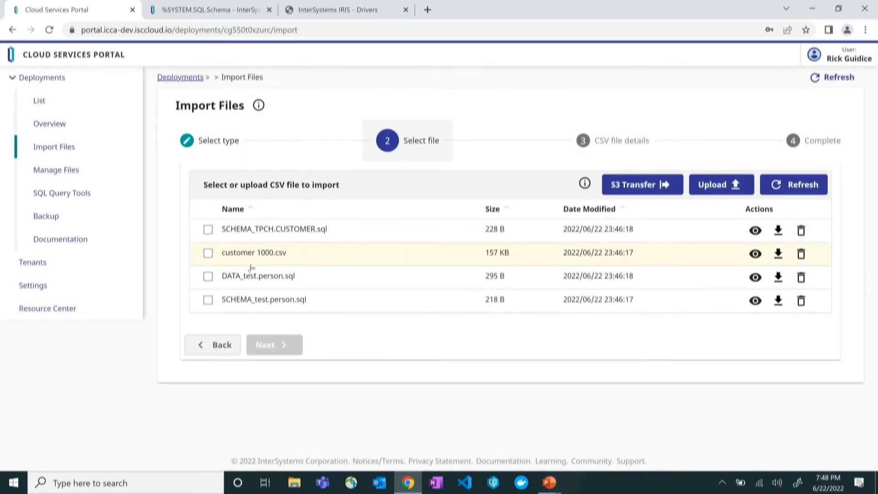
# - Select customer 1000.csv for import, preview its contents, and proceed to the CSV file details
pyautogui.click(283, 253)
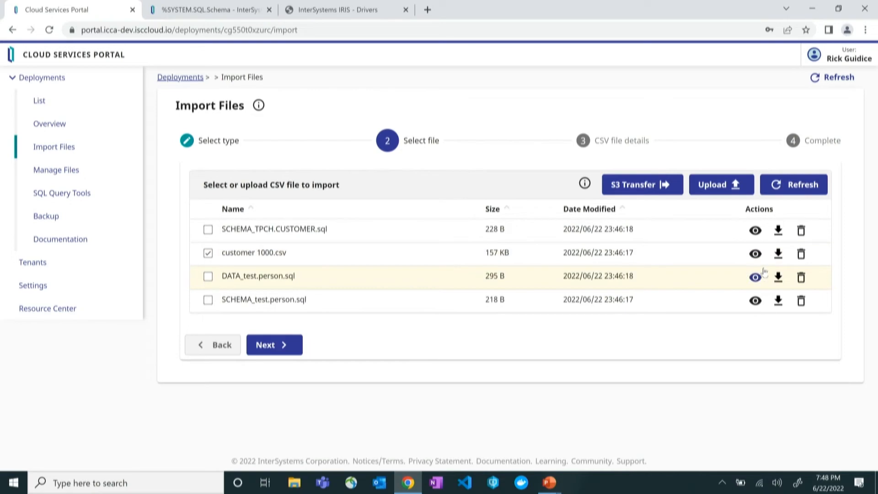
pyautogui.click(755, 254)
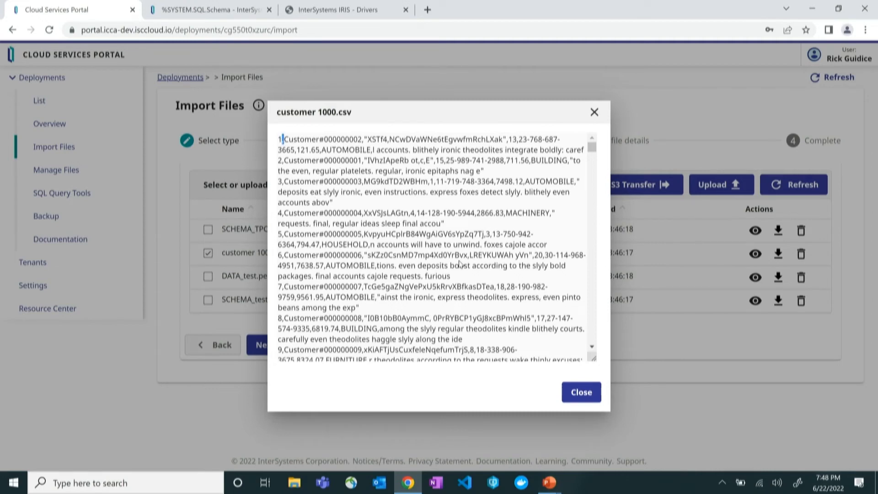
pyautogui.click(588, 396)
pyautogui.click(280, 345)
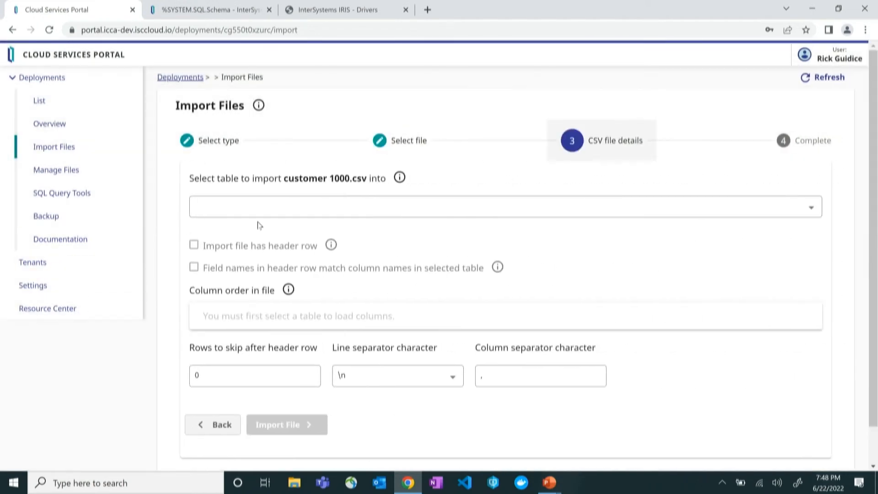
# - Set TPCH.CUSTOMER as the table to import customer 1000.csv into, and expand its column order list
pyautogui.click(274, 208)
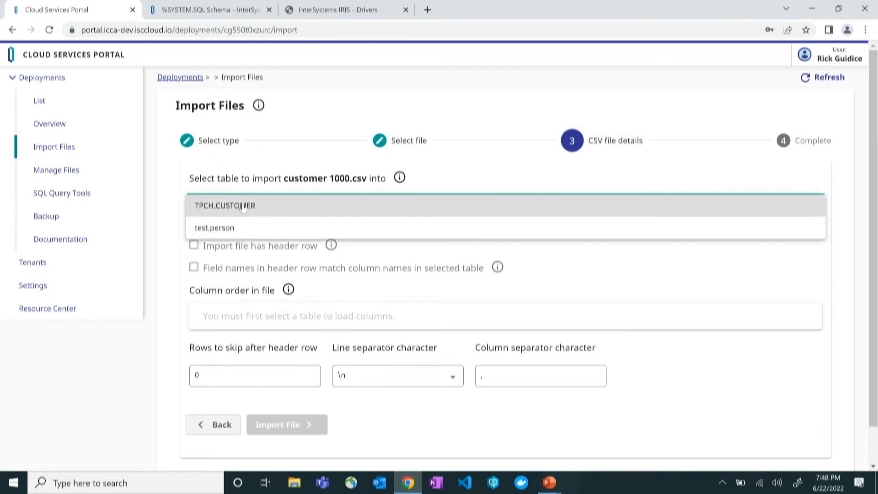
pyautogui.click(242, 207)
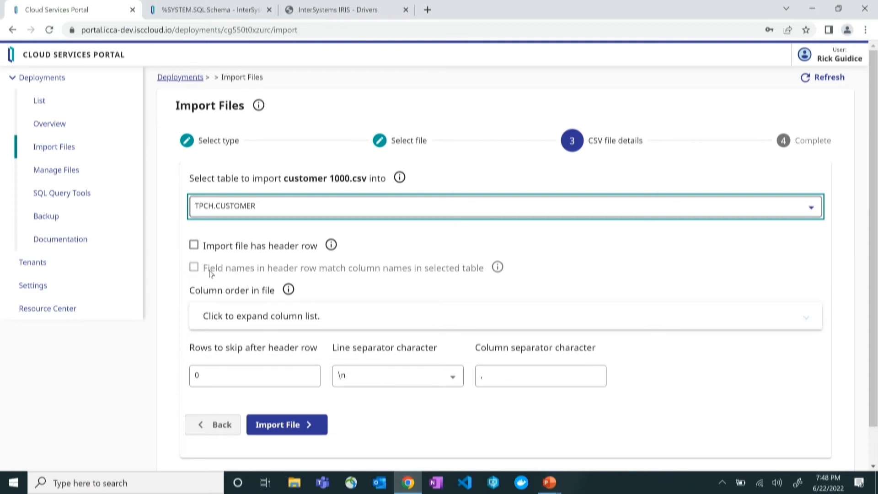
pyautogui.click(243, 321)
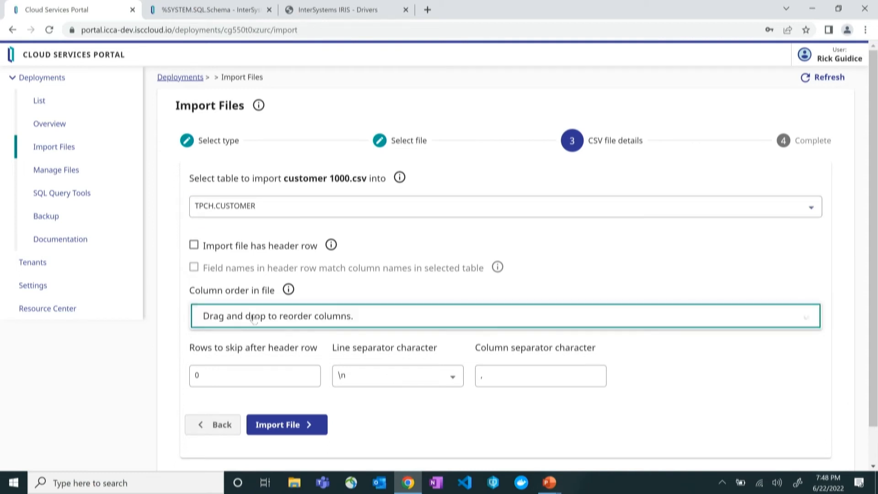
# - Try moving the C_NAME column to the end of the column order, and reset the columns
pyautogui.scroll(-4, 275, 315)
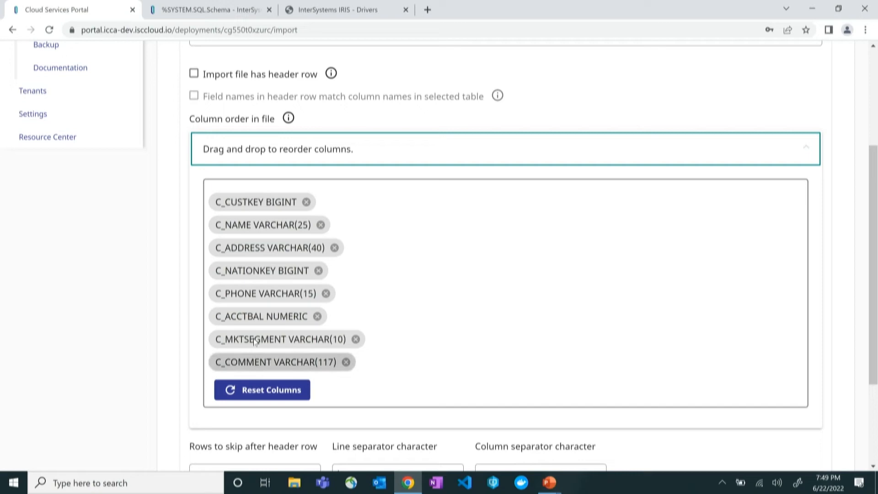
pyautogui.moveTo(270, 225); pyautogui.dragTo(256, 363)
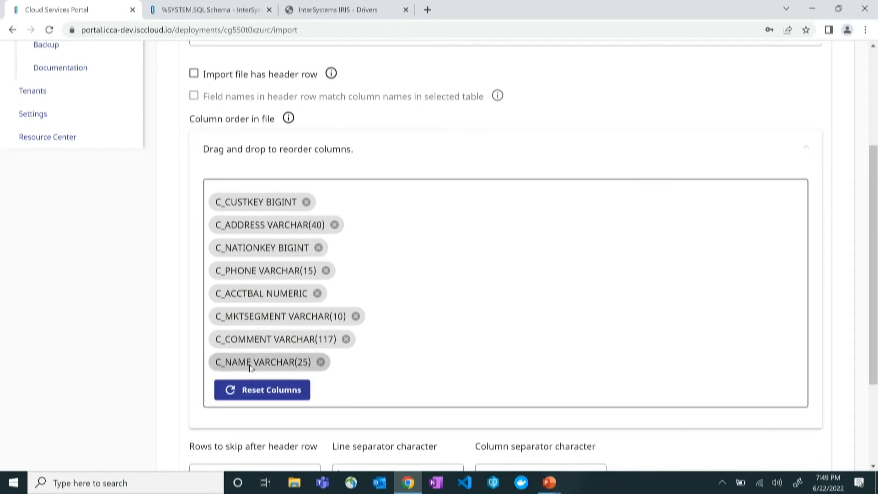
pyautogui.click(265, 389)
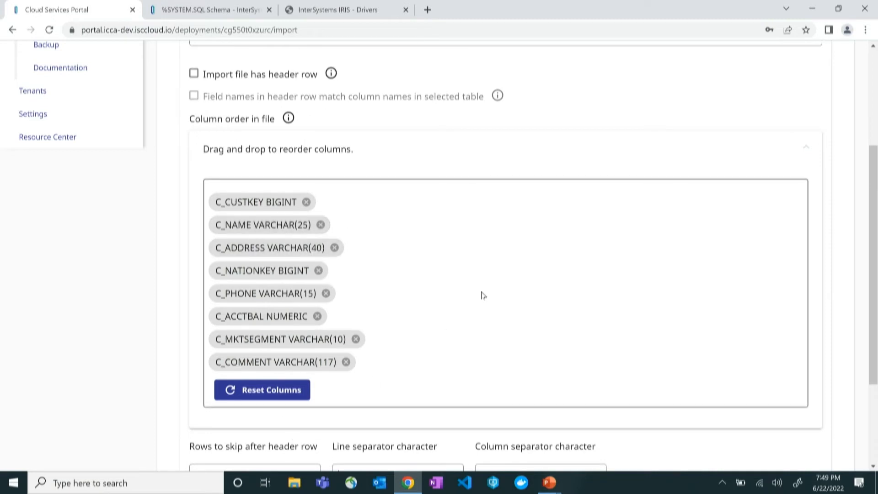
# - Import customer 1000.csv with the \n line separator and comma column separator, and review the import result
pyautogui.scroll(-3, 483, 296)
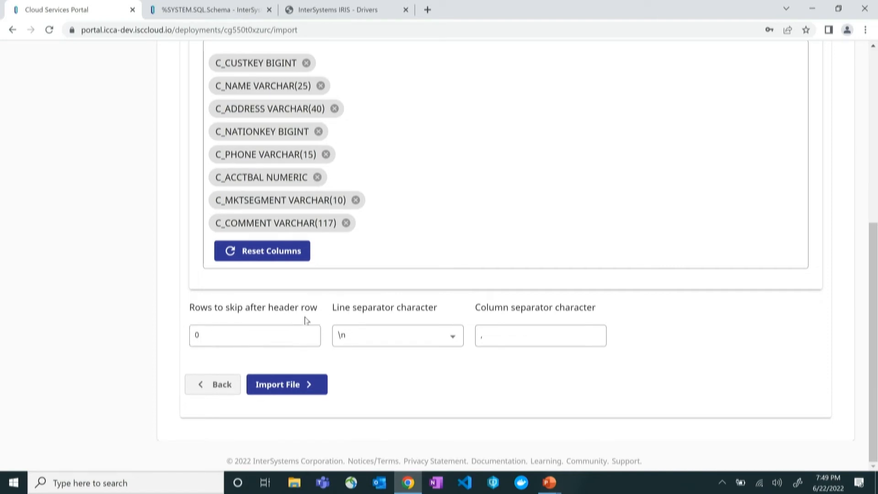
pyautogui.click(376, 337)
pyautogui.click(365, 338)
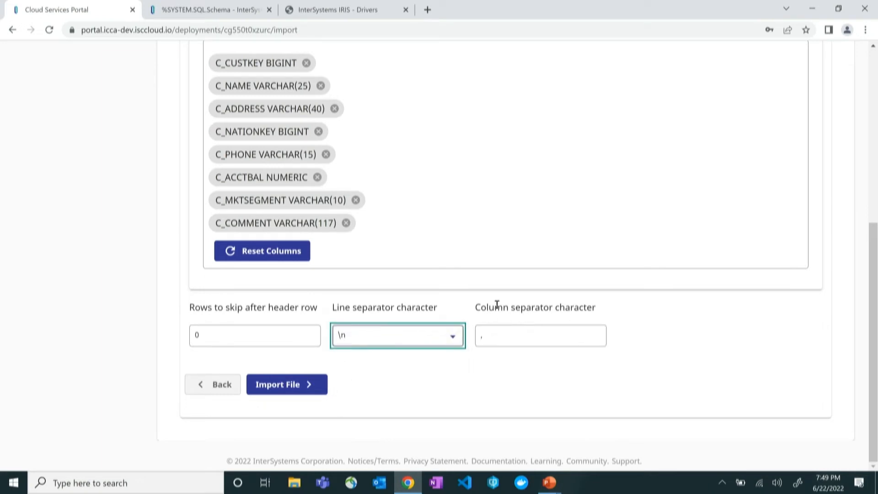
pyautogui.click(488, 337)
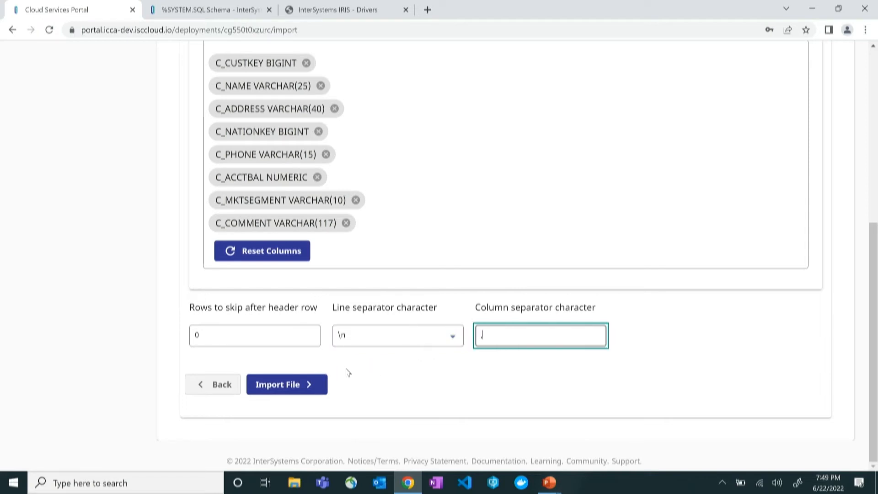
pyautogui.click(303, 385)
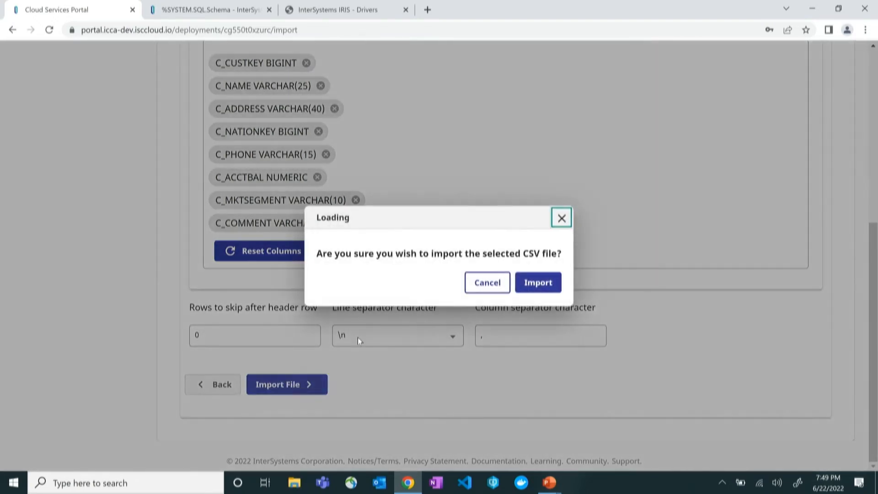
pyautogui.click(539, 285)
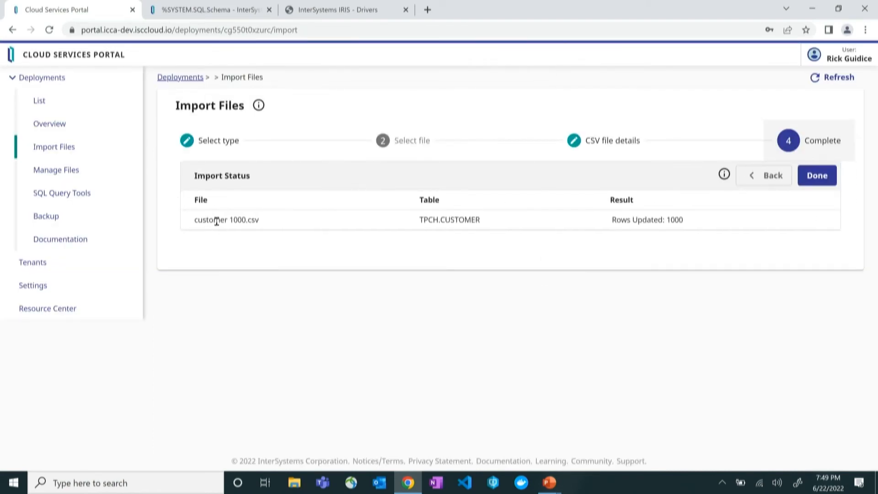
pyautogui.moveTo(614, 221); pyautogui.dragTo(688, 225)
pyautogui.click(698, 224)
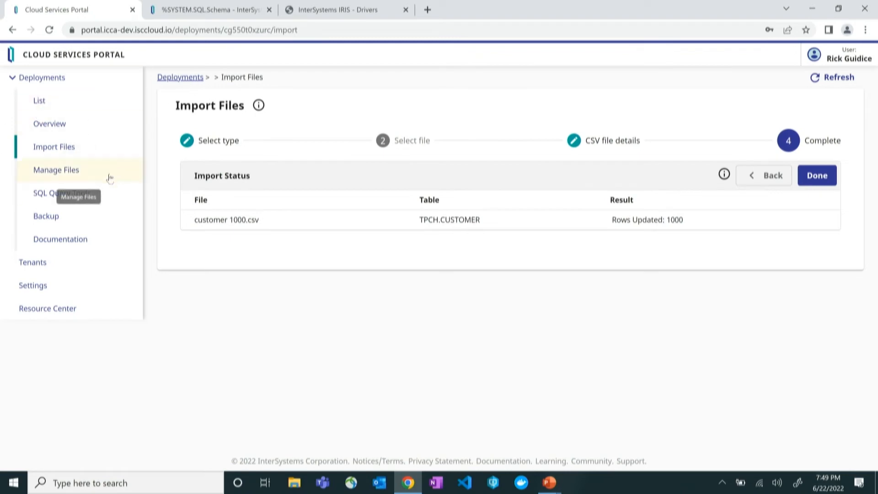
# - Open the SQL query tools and examine the columns of the test.person and TPCH.CUSTOMER tables in the schema tree
pyautogui.click(60, 196)
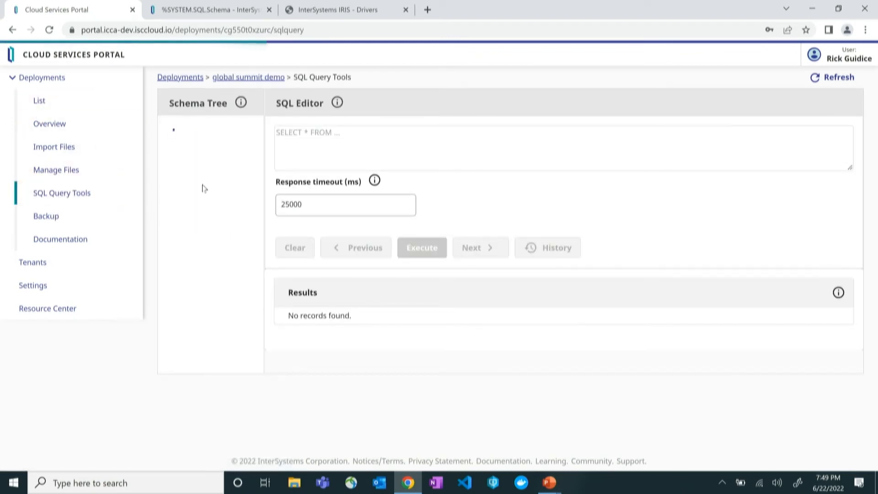
pyautogui.click(301, 146)
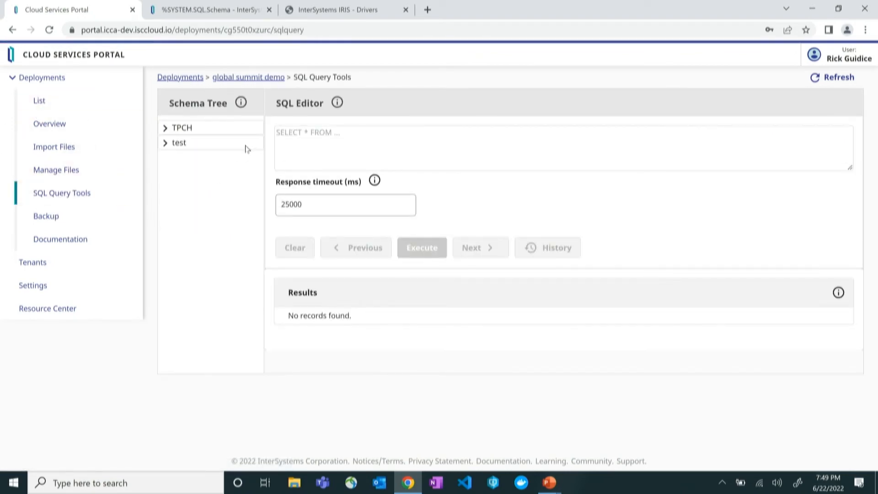
pyautogui.click(165, 144)
pyautogui.click(176, 158)
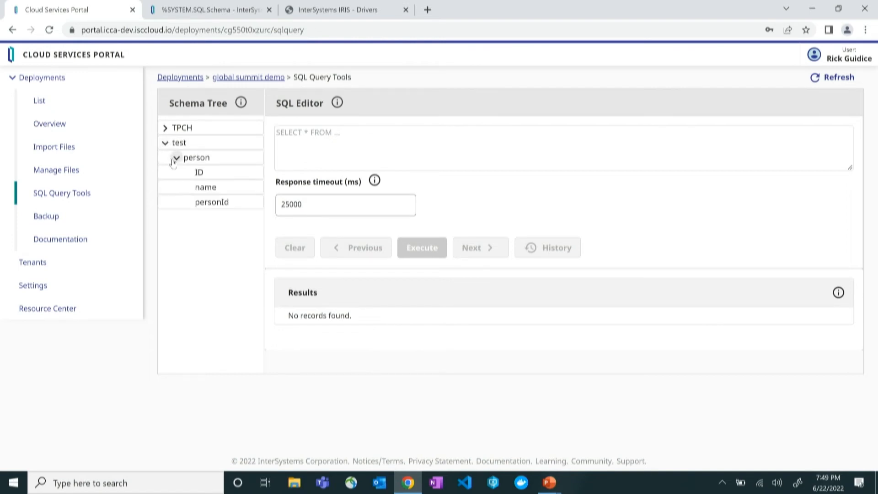
pyautogui.click(165, 129)
pyautogui.click(177, 143)
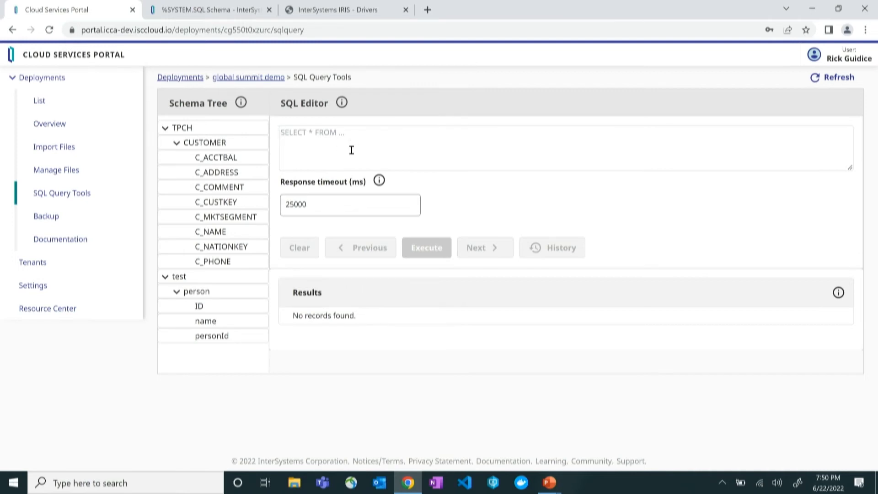
# - Run the query "select * from test.person" and view the statement history
pyautogui.write('select * from ')
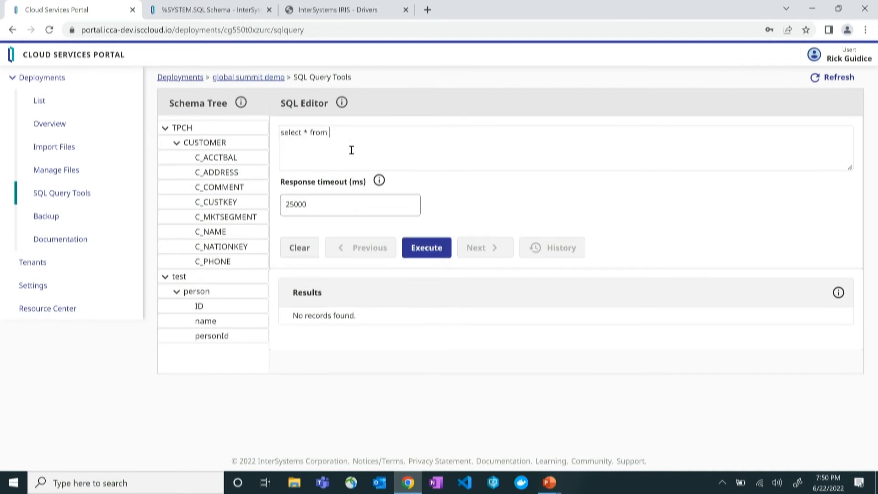
pyautogui.write('test.person')
pyautogui.hotkey('ctrl', 'Return')
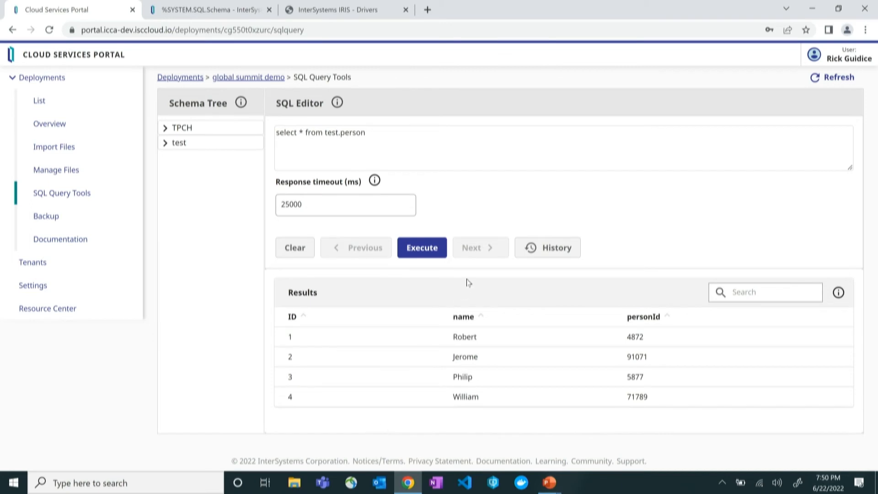
pyautogui.click(569, 251)
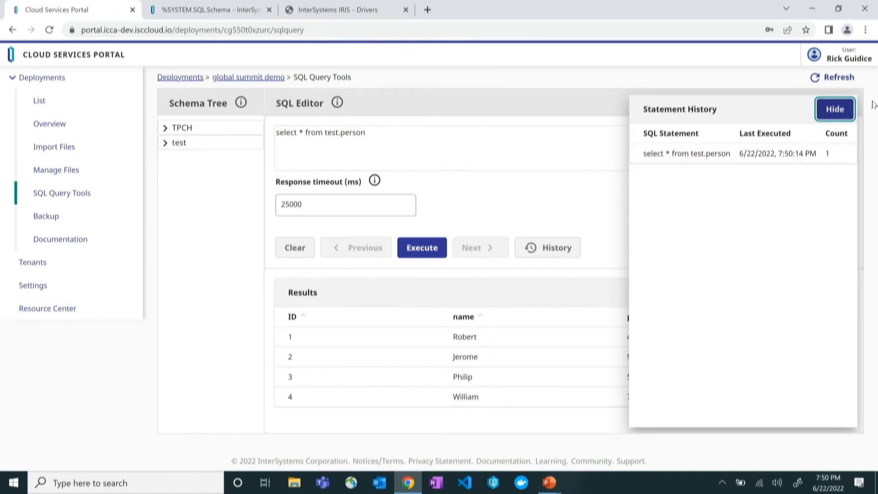
pyautogui.click(831, 111)
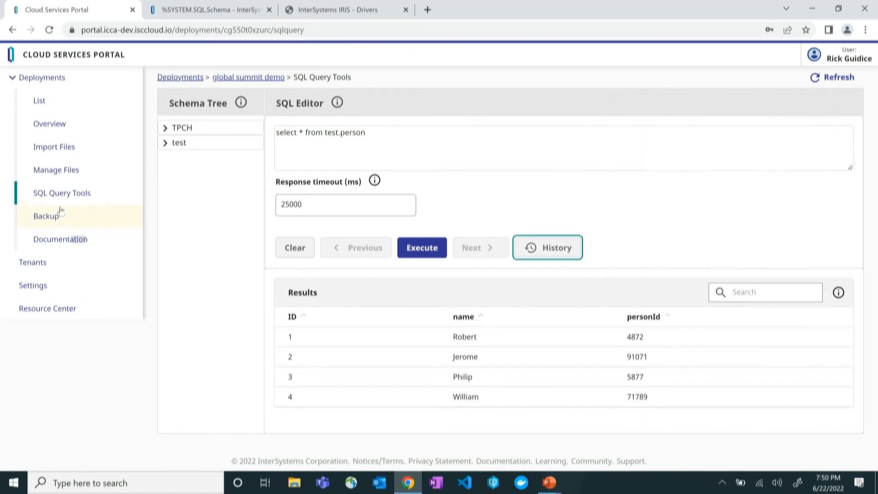
# - Open the deployment overview and examine the hostname, port, namespace and username in the external connection details
pyautogui.click(48, 123)
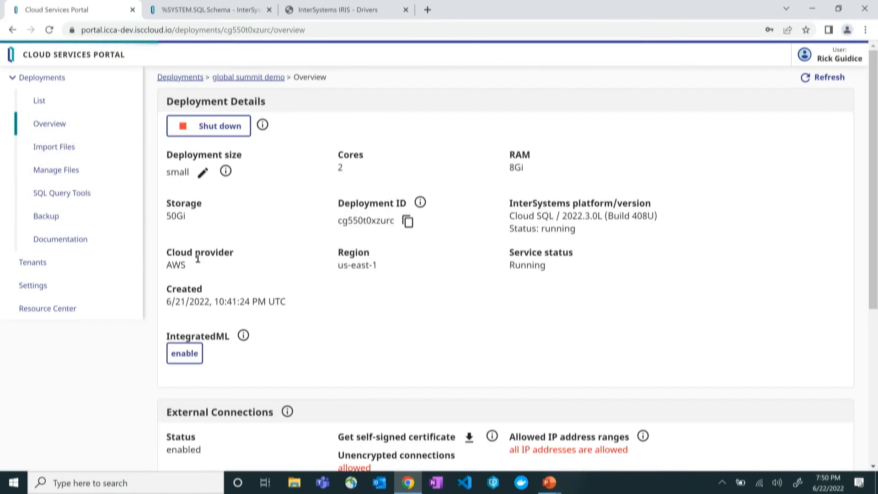
pyautogui.scroll(-3, 293, 256)
pyautogui.scroll(-2, 323, 233)
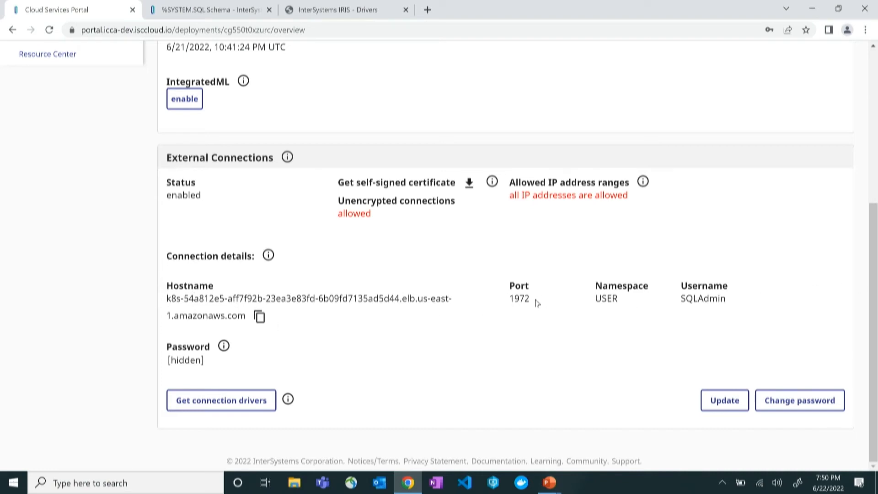
pyautogui.doubleClick(607, 300)
pyautogui.click(622, 301)
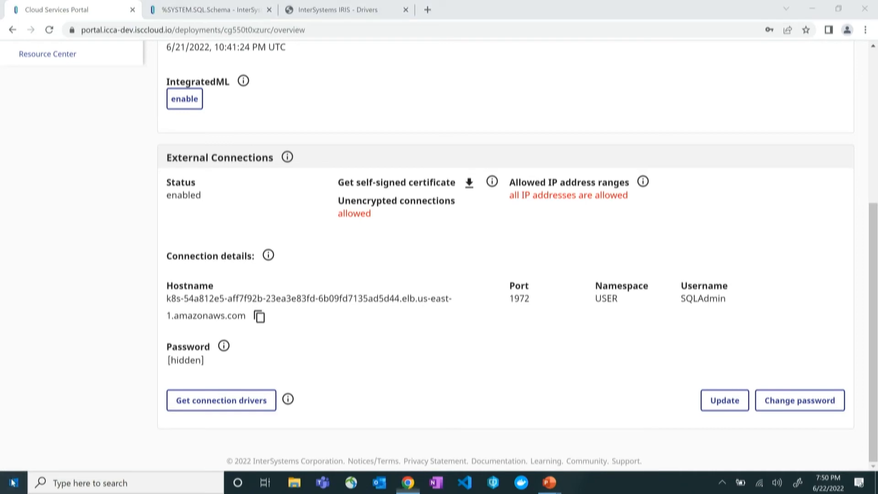
# - Launch DBeaver, dismiss the version update notice and resize its window beside the portal
pyautogui.click(17, 481)
pyautogui.write('dbea')
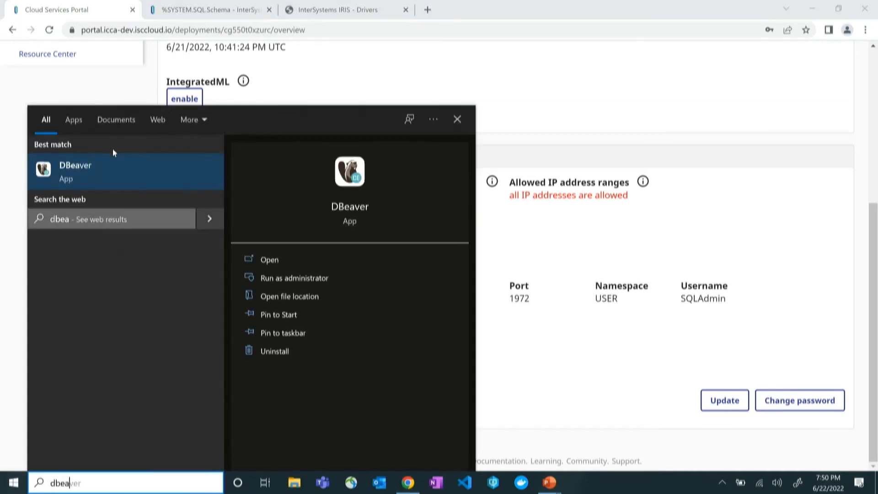
pyautogui.click(101, 168)
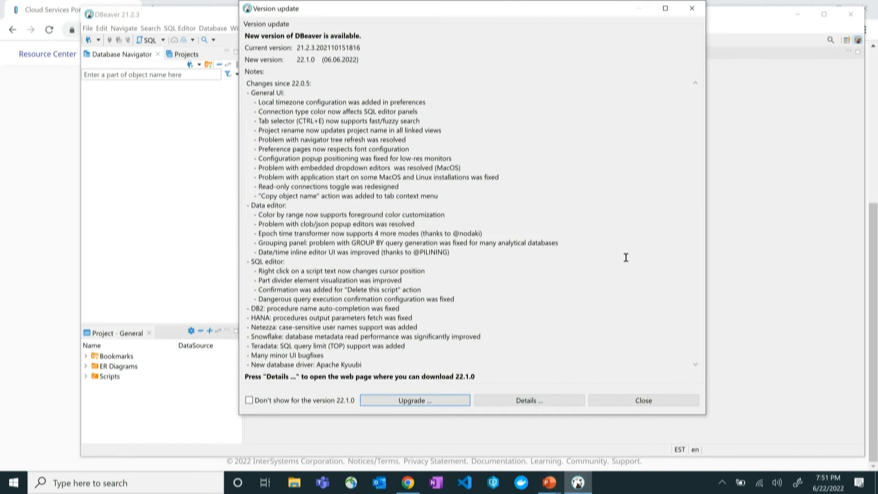
pyautogui.click(643, 399)
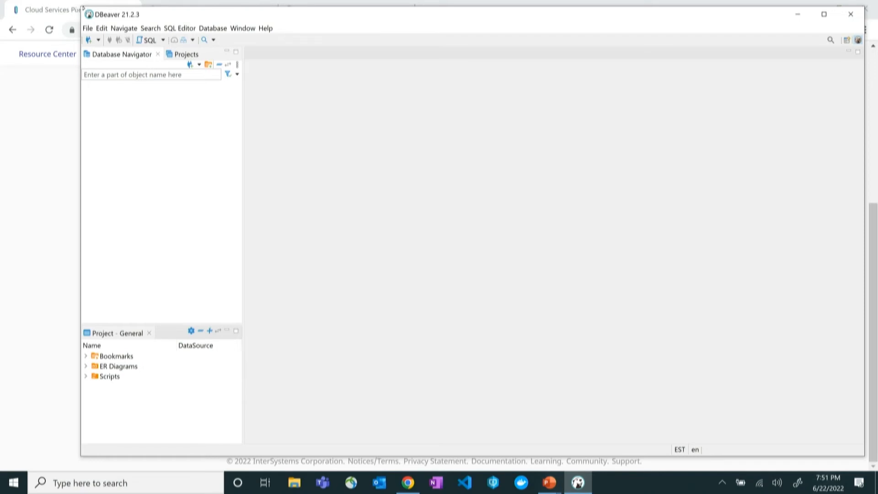
pyautogui.moveTo(81, 7); pyautogui.dragTo(278, 35)
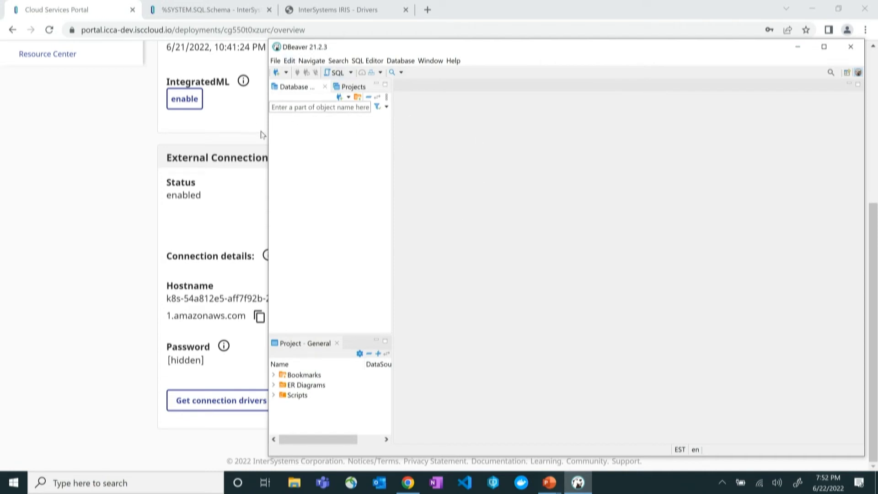
pyautogui.moveTo(268, 132); pyautogui.dragTo(130, 132)
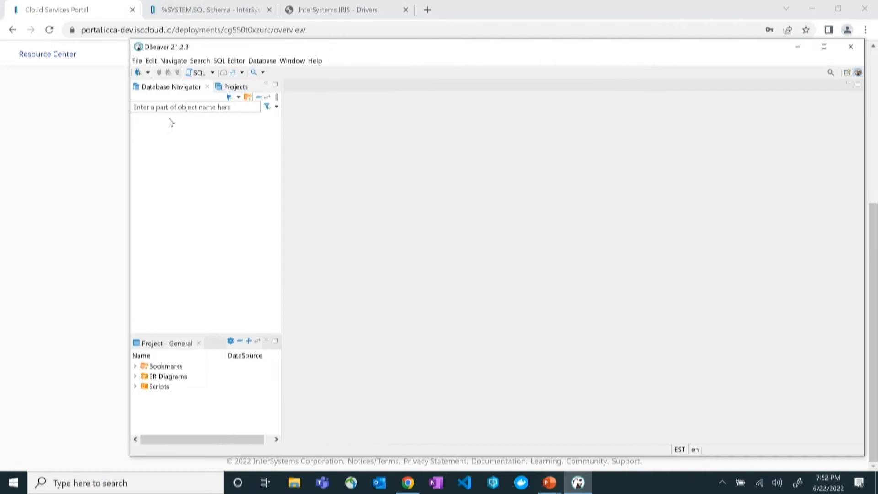
# - Start a new database connection using the InterSystems IRIS driver and proceed to its connection settings
pyautogui.click(262, 61)
pyautogui.click(271, 71)
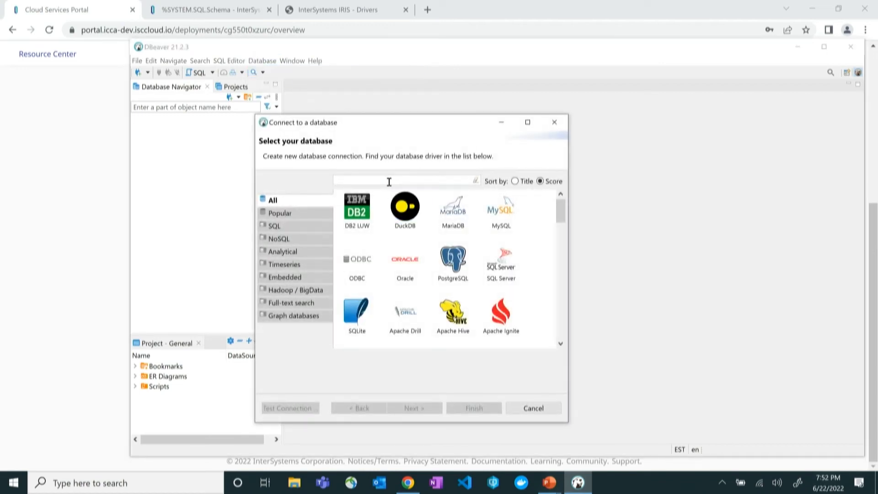
pyautogui.write('iris')
pyautogui.click(355, 213)
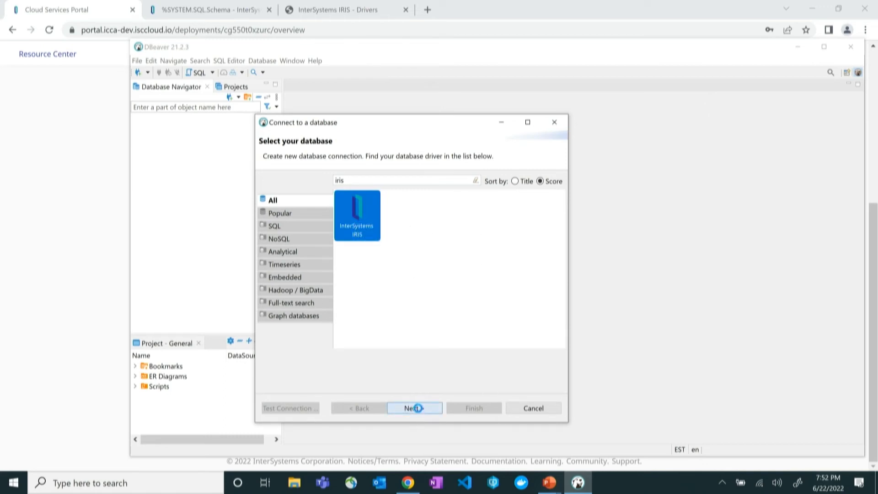
pyautogui.click(417, 409)
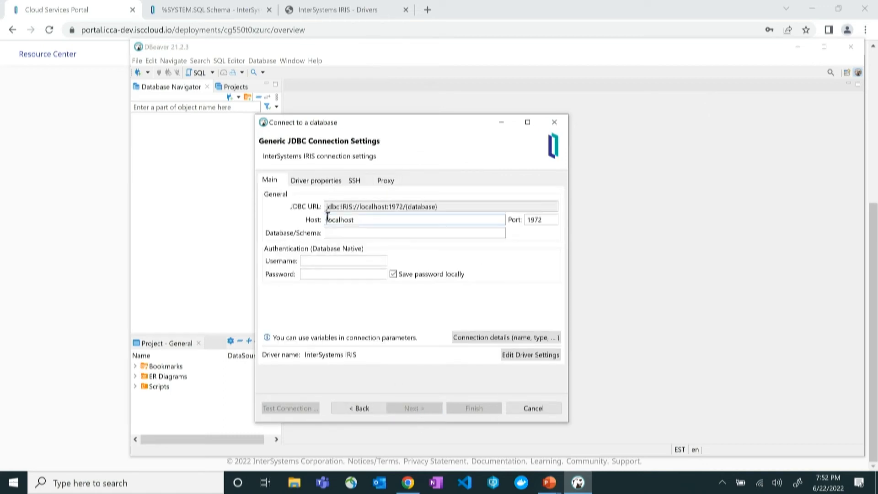
# - Copy the deployment's hostname from the portal into the DBeaver connection's host, and set the database/schema to USER
pyautogui.click(64, 10)
pyautogui.click(259, 318)
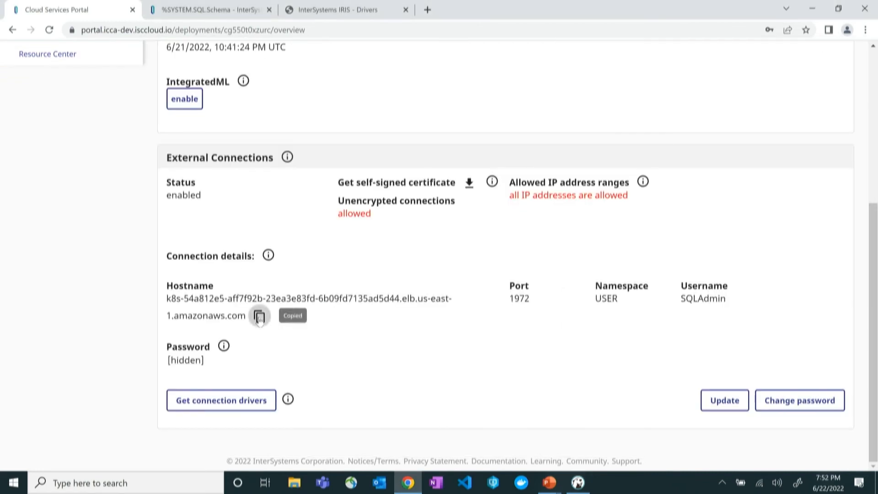
pyautogui.hotkey('alt', 'Tab')
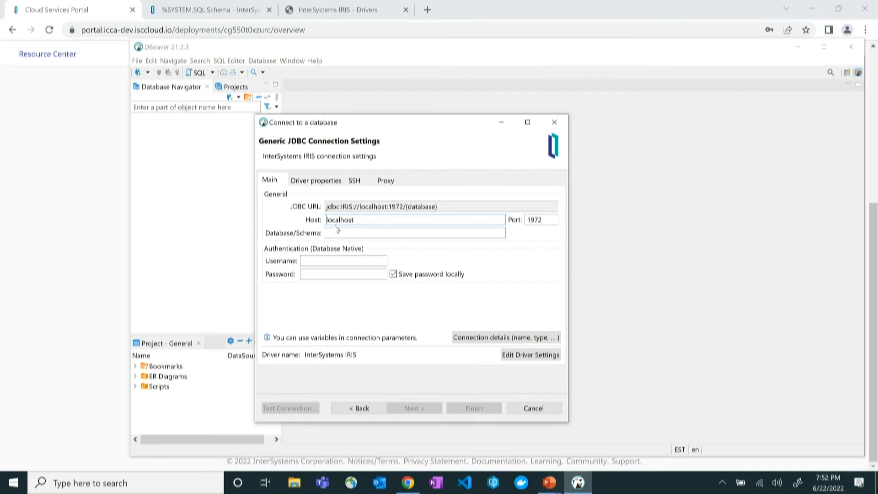
pyautogui.doubleClick(338, 220)
pyautogui.hotkey('ctrl', 'v')
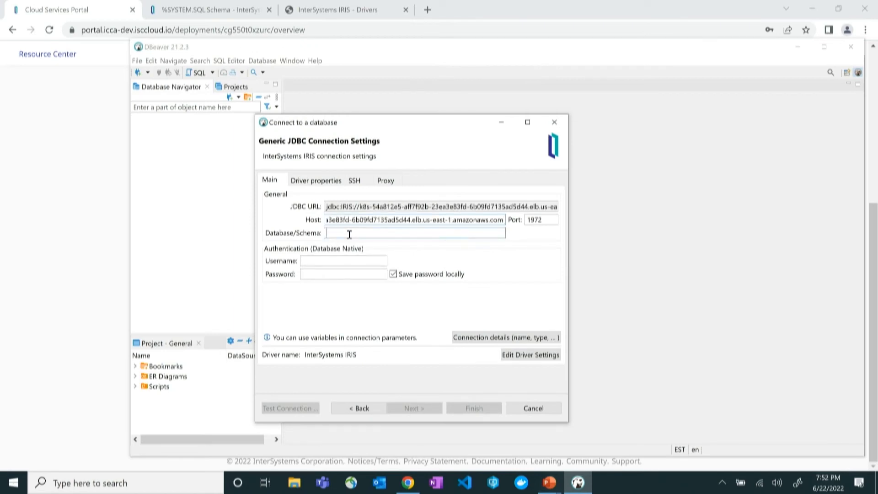
pyautogui.click(349, 235)
pyautogui.write('USER')
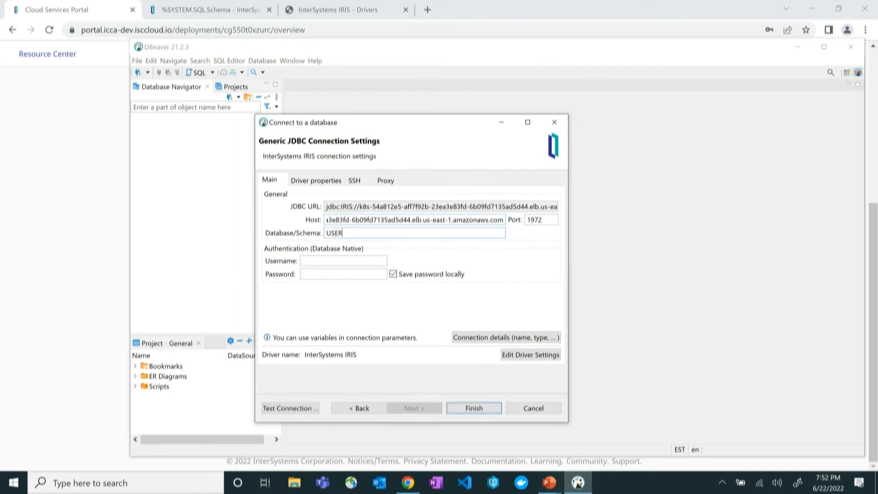
# - Enter the username SQLAdmin and the account password in the InterSystems IRIS connection's authentication settings
pyautogui.click(349, 261)
pyautogui.write('SQLAdmin')
pyautogui.press('Tab')
pyautogui.write('********')
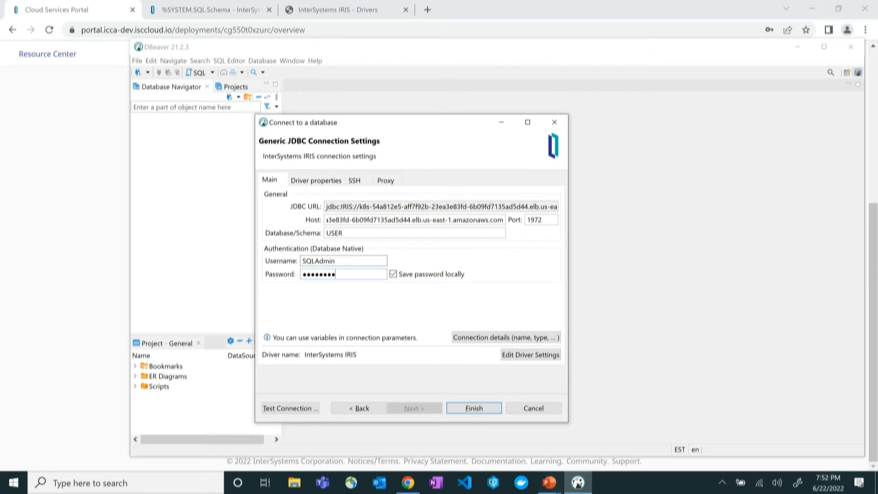
# - Test the InterSystems IRIS connection, dismiss the test result and finish creating the connection
pyautogui.click(293, 409)
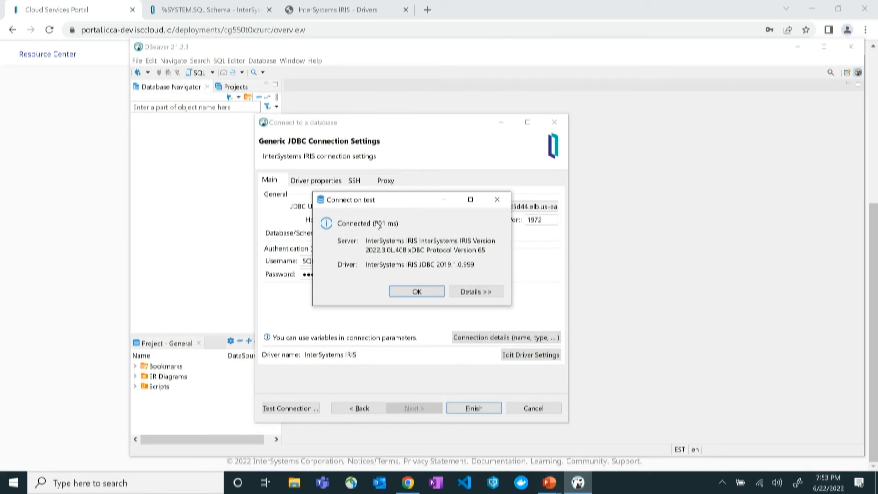
pyautogui.click(429, 293)
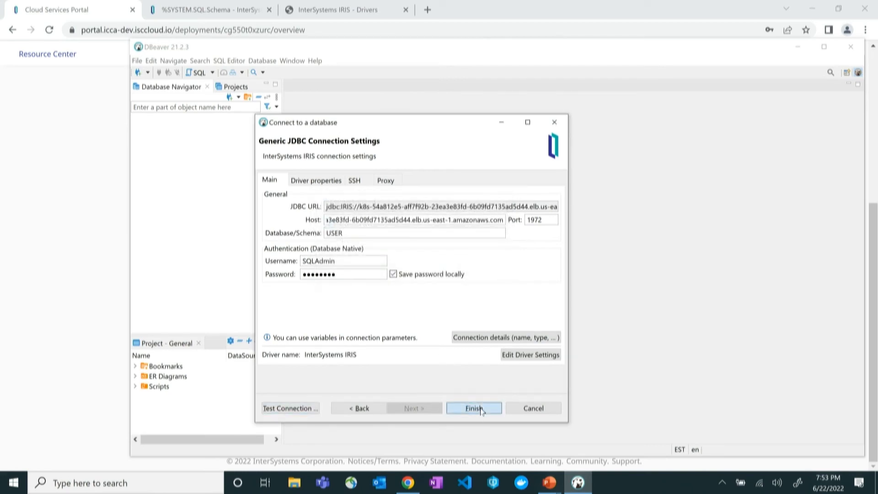
pyautogui.click(481, 410)
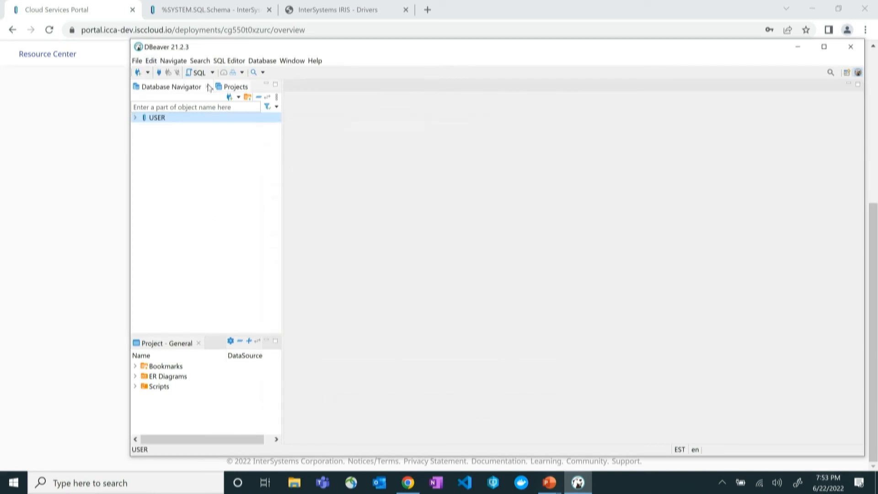
# - Open a new SQL script for the USER connection
pyautogui.moveTo(325, 46); pyautogui.dragTo(314, 51)
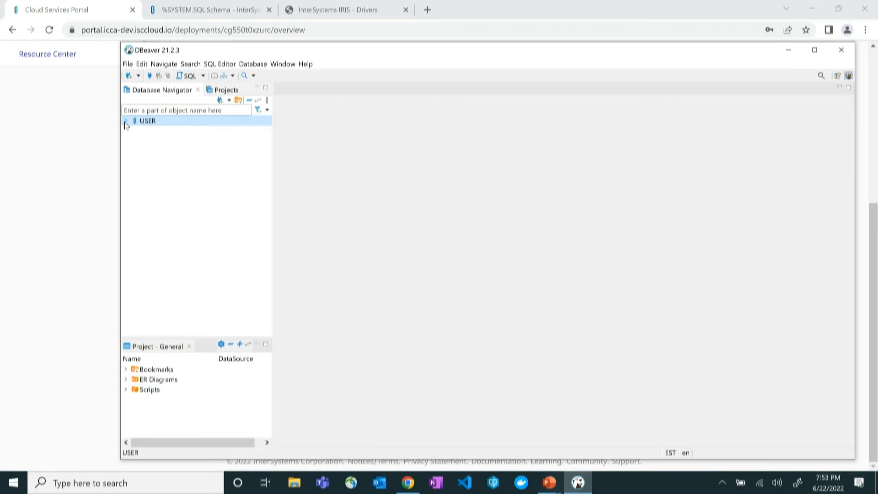
pyautogui.rightClick(171, 123)
pyautogui.moveTo(215, 130)
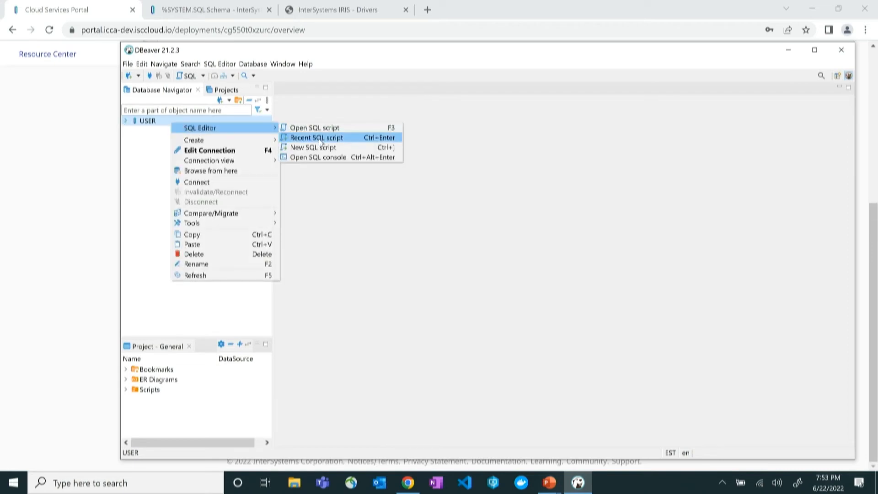
pyautogui.click(318, 157)
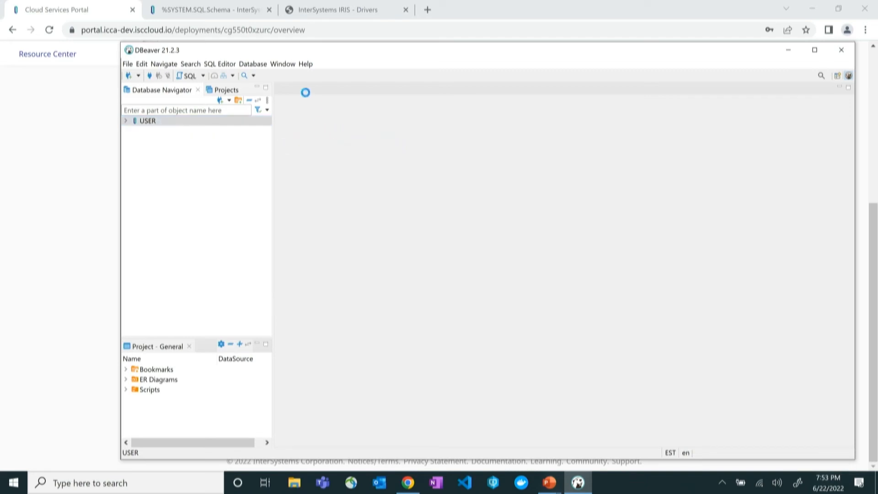
# - Write and run the query "select * from TPCH.CUSTOMER", and close the value viewer beside the result grid
pyautogui.write('s')
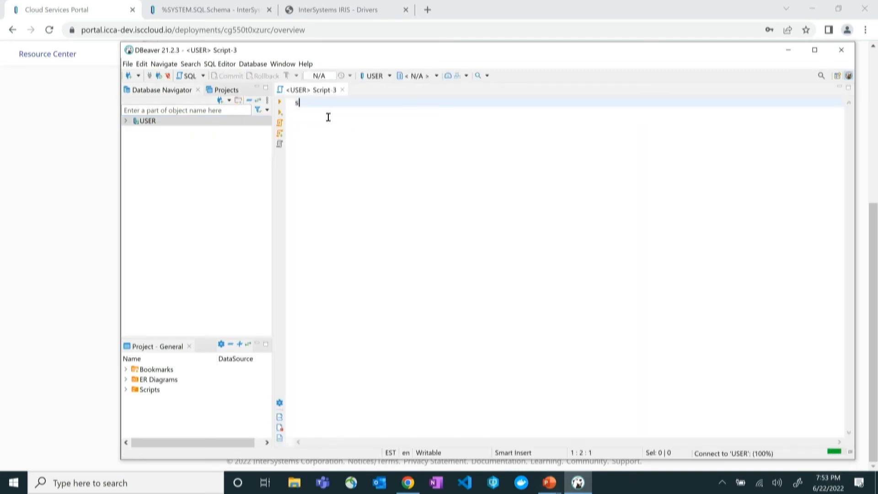
pyautogui.write('elect * from ')
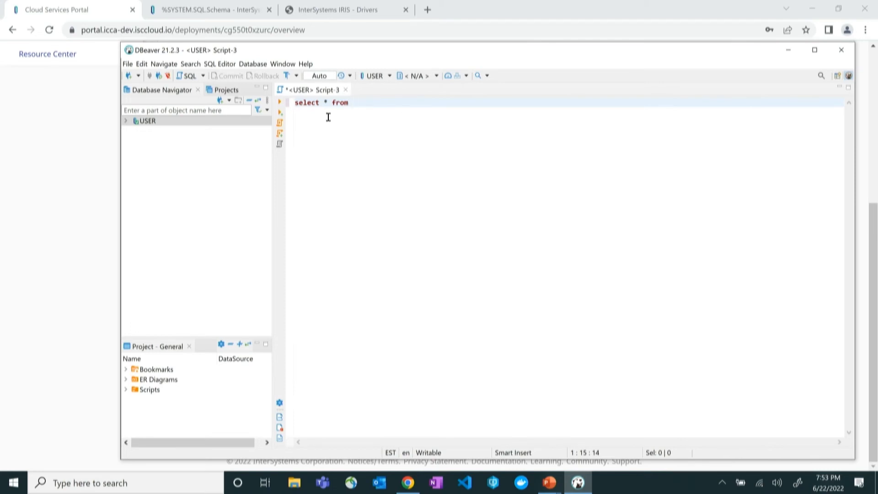
pyautogui.write('t')
pyautogui.click(377, 128)
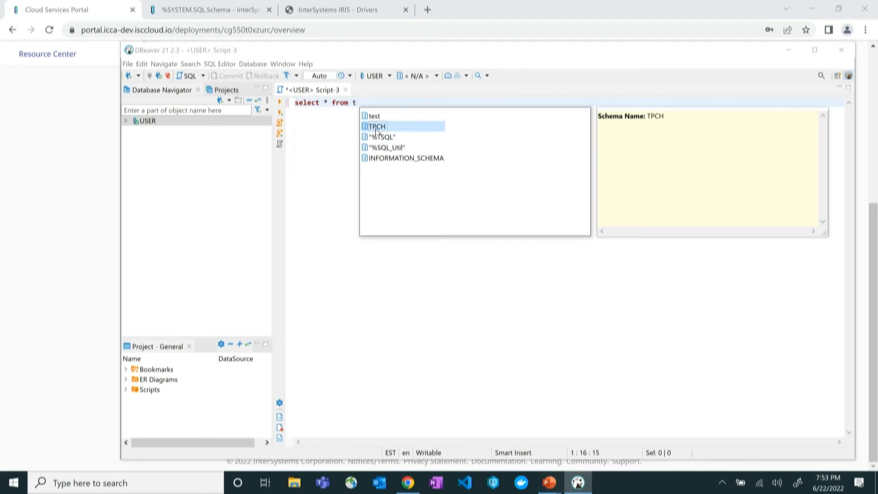
pyautogui.doubleClick(376, 129)
pyautogui.write('.')
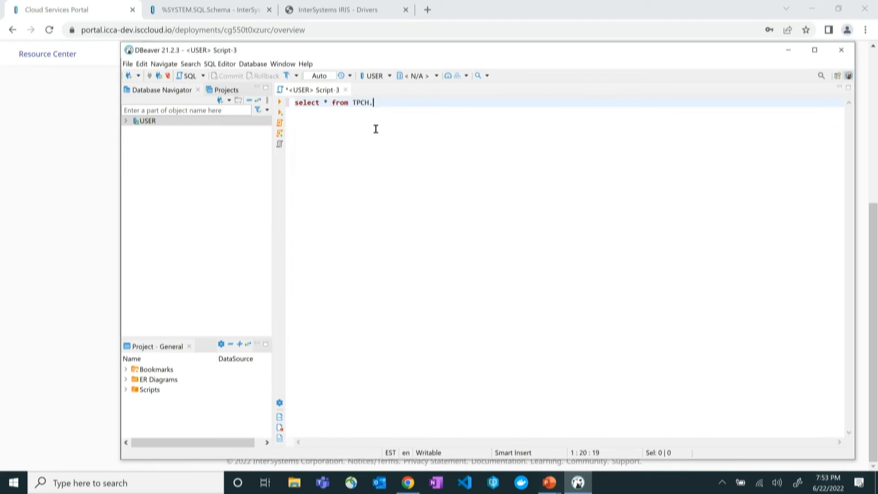
pyautogui.doubleClick(397, 117)
pyautogui.click(280, 113)
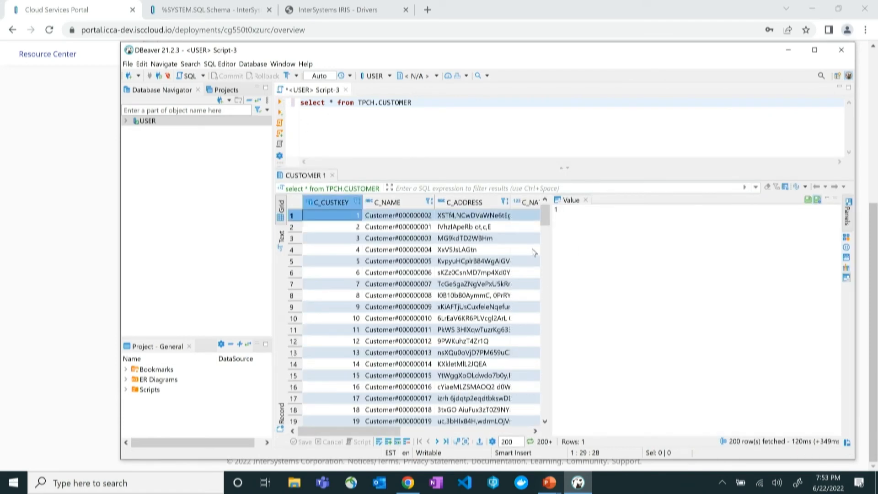
pyautogui.click(585, 200)
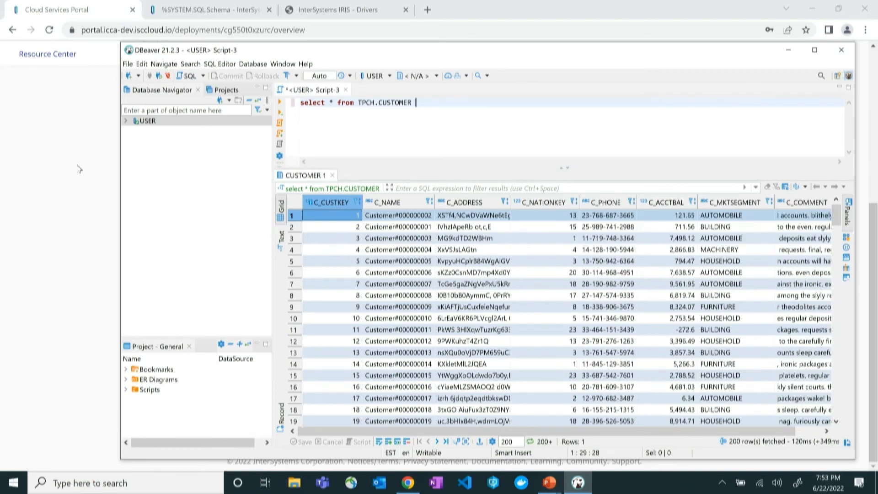
# - Return to the Cloud Services Portal, review the deployment overview and open the InterSystems IRIS connection drivers page
pyautogui.click(76, 13)
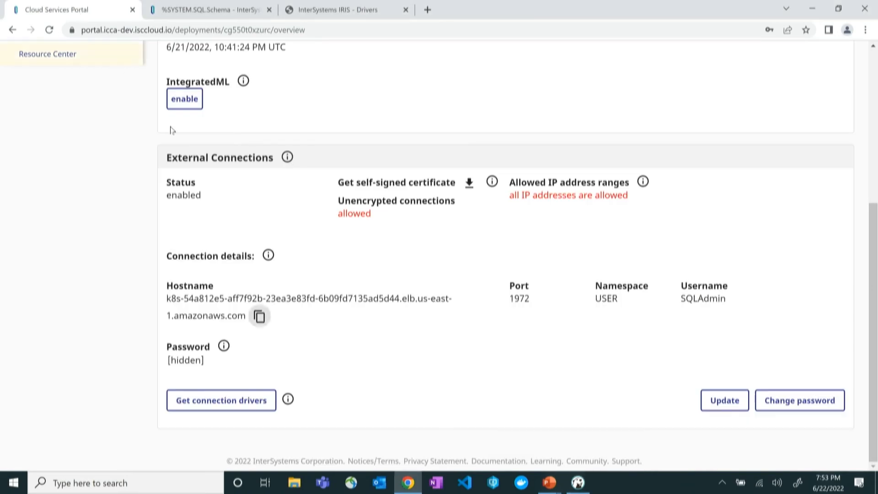
pyautogui.scroll(5, 353, 301)
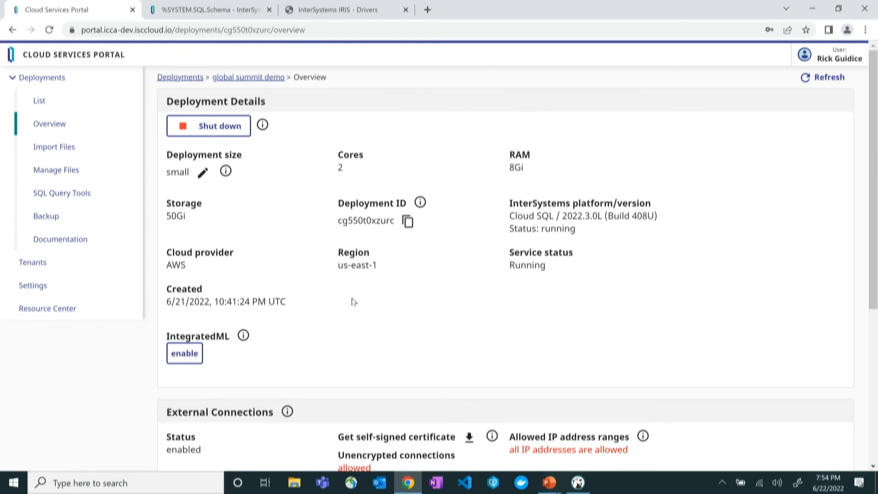
pyautogui.scroll(-5, 275, 338)
pyautogui.click(242, 401)
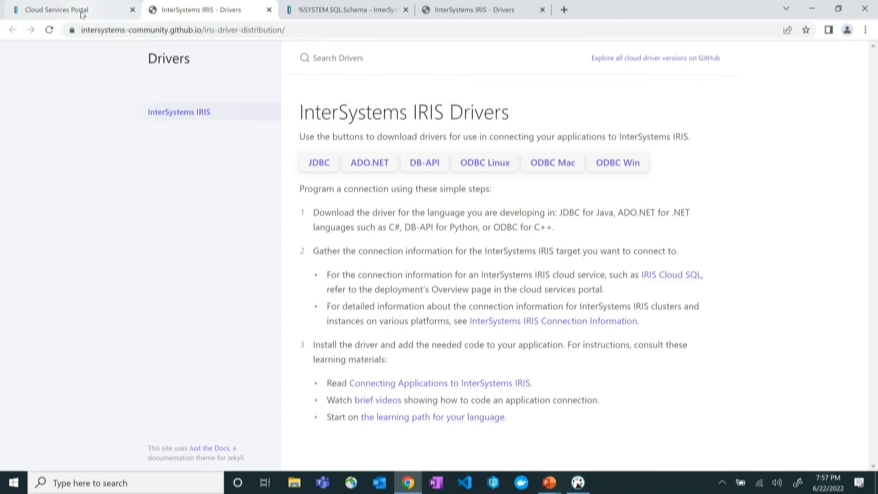
# - Switch to the PowerPoint slideshow and advance to the Architecture slide
pyautogui.hotkey('alt', 'Tab')
pyautogui.hotkey('alt', 'Tab')
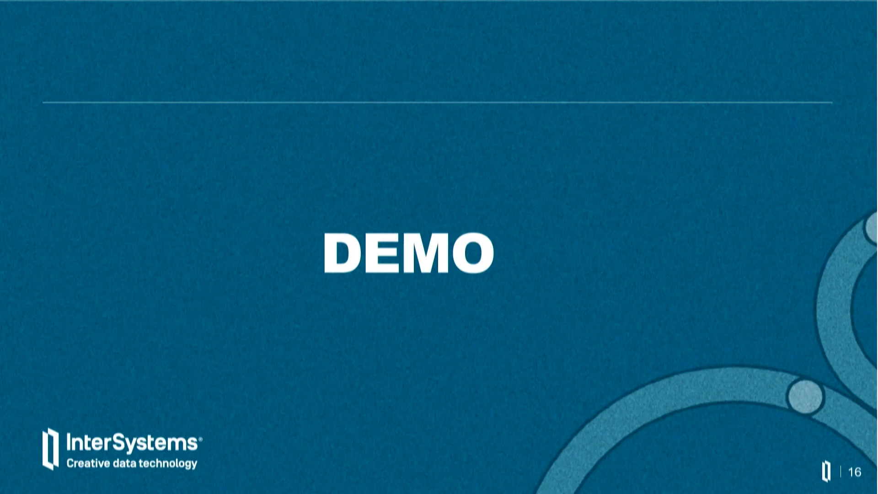
pyautogui.press('Right')
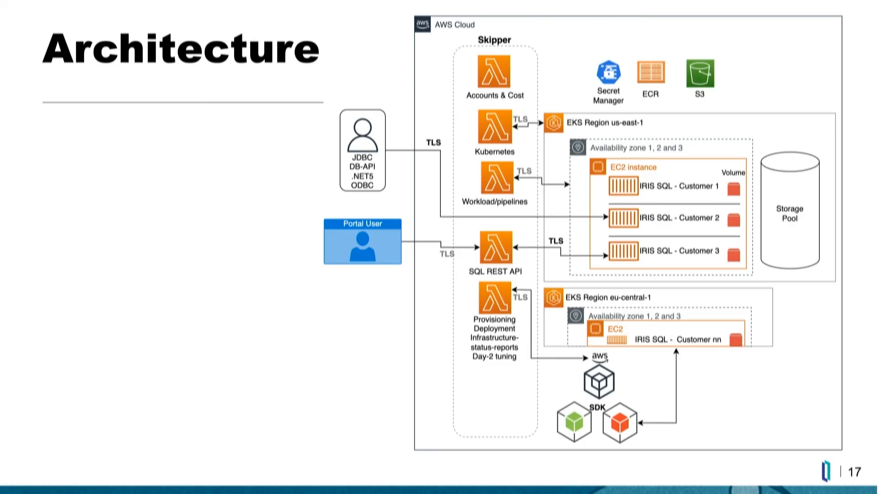